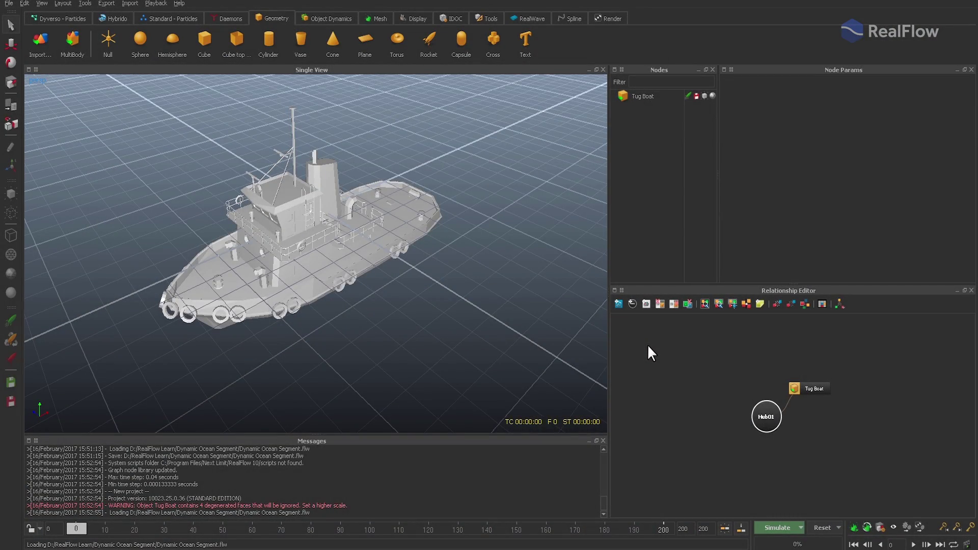
Orbit the Single View to a lower side angle on the Tug Boat.
mouse_move(284, 249)
left_mouse_down("alt")
mouse_move(495, 213)
mouse_move(345, 235)
mouse_move(269, 260)
left_mouse_up("alt")
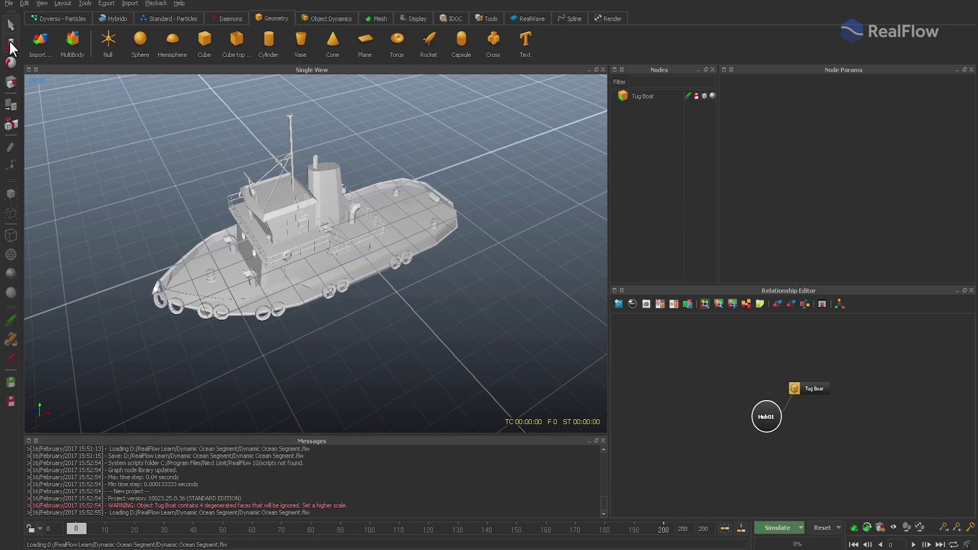
Move the Tug Boat to X position 35 and frame it in the viewport.
left_click(264, 237)
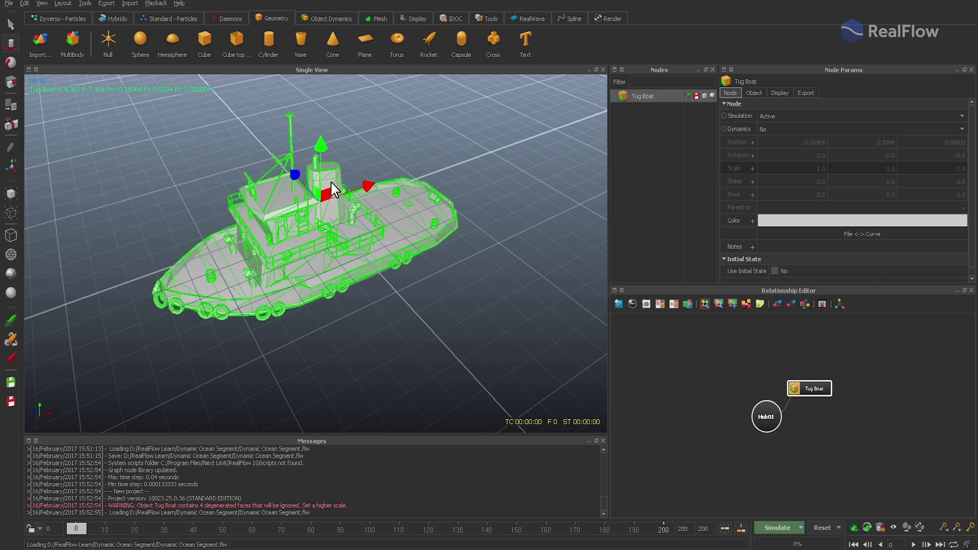
left_click(365, 186)
left_click_drag(385, 188, 384, 189)
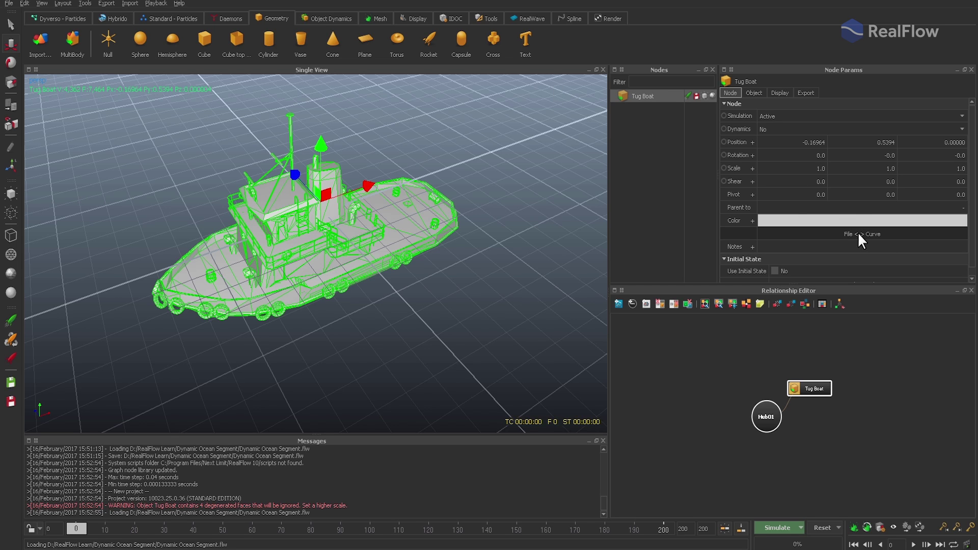
mouse_move(370, 192)
left_mouse_down()
mouse_move(268, 223)
mouse_move(386, 183)
left_mouse_up()
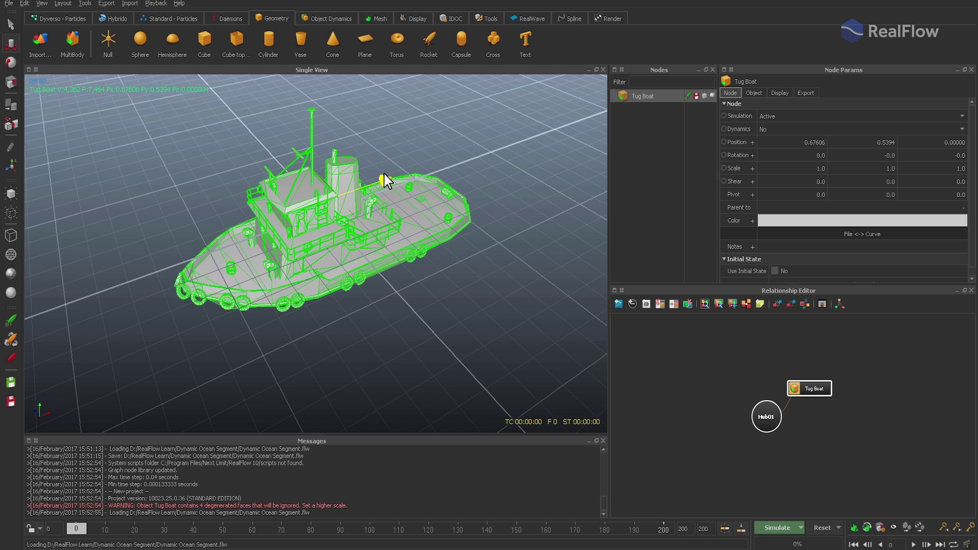
left_click(803, 143)
type("35")
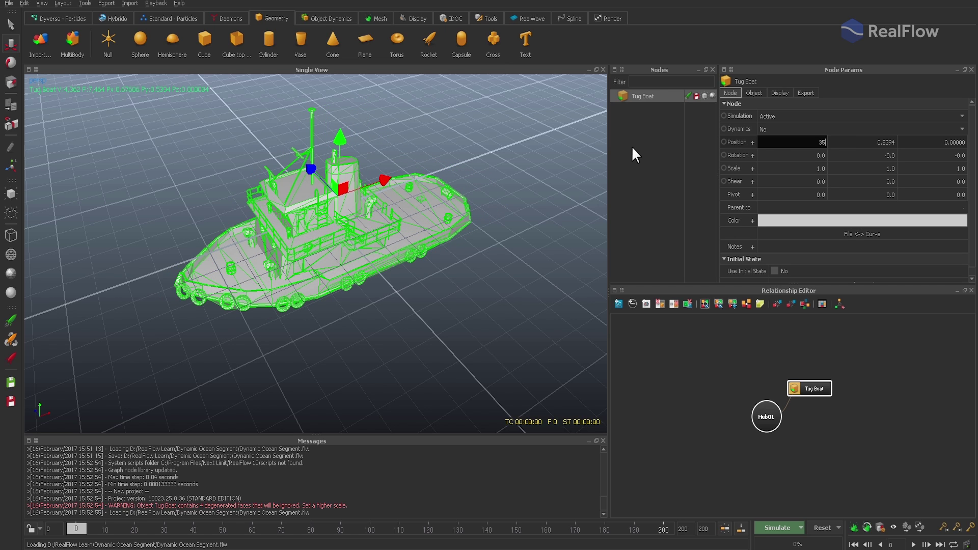
key("Return")
right_click(344, 220)
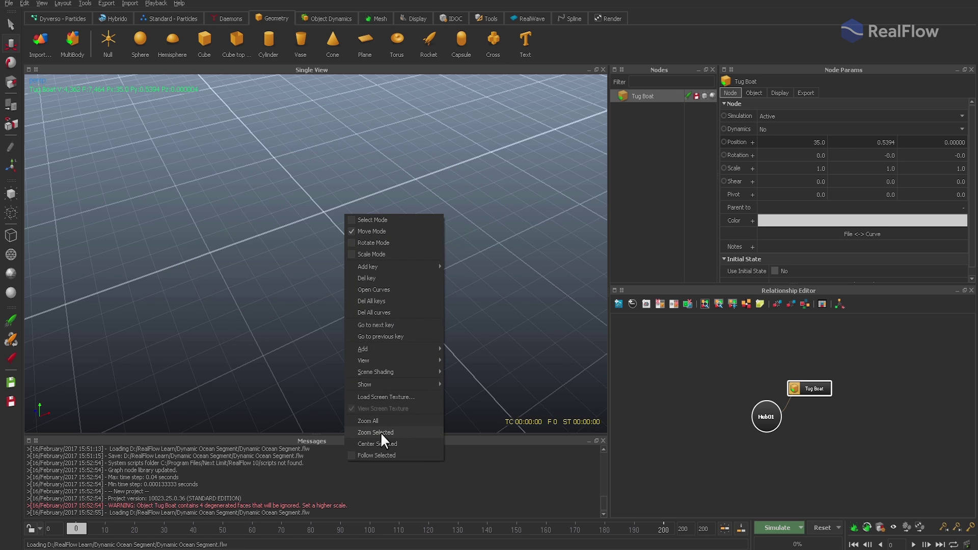
left_click(380, 434)
scroll(379, 368, "up", 2)
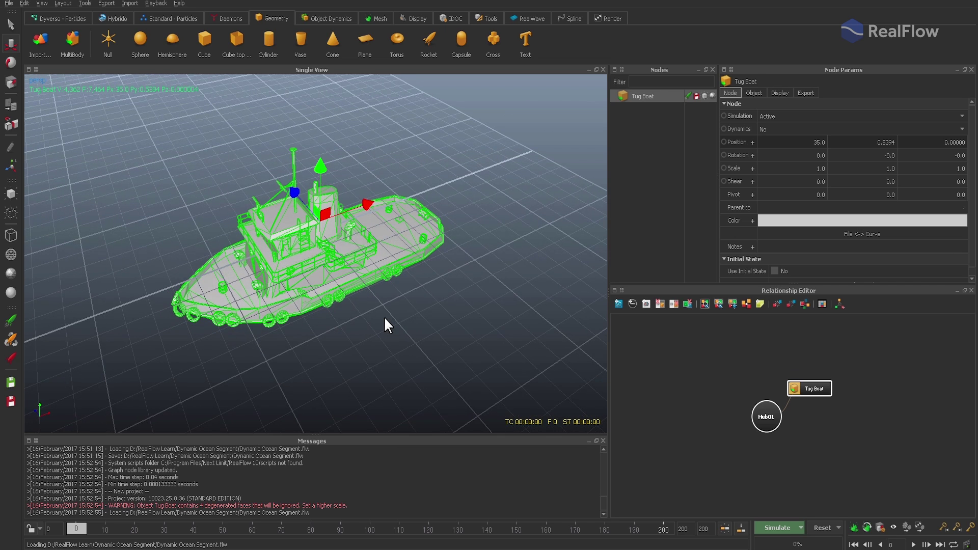
Add an open-top cube and rename it Container.
left_click(234, 41)
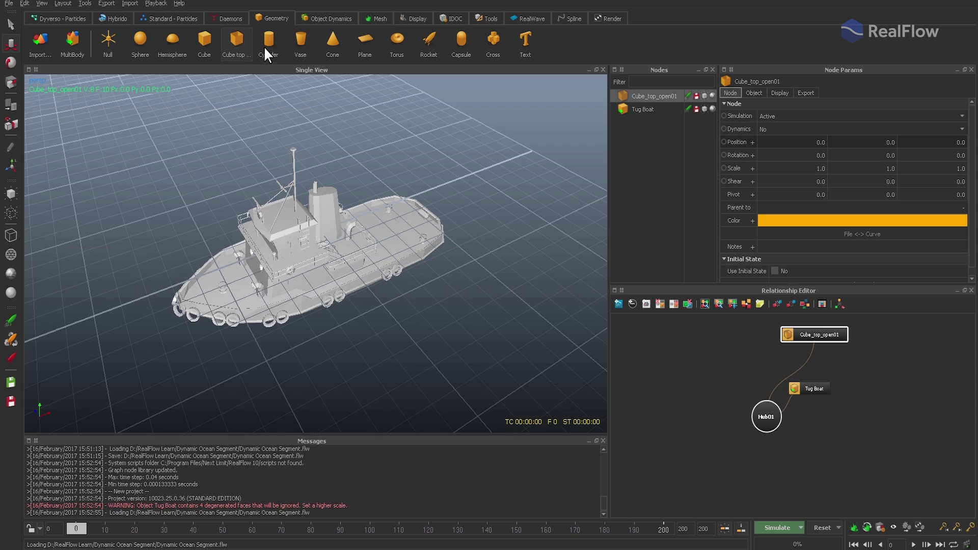
double_click(636, 96)
type("Container")
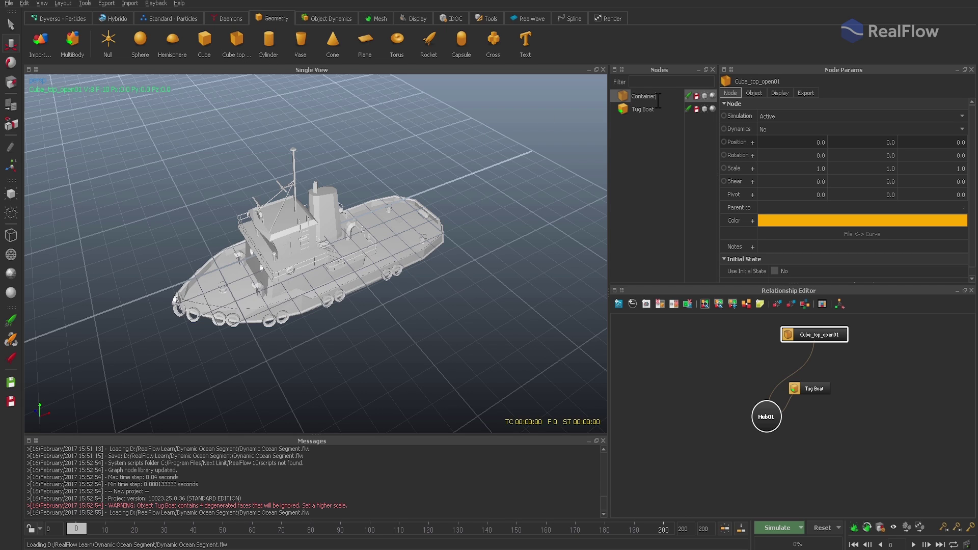
key("Return")
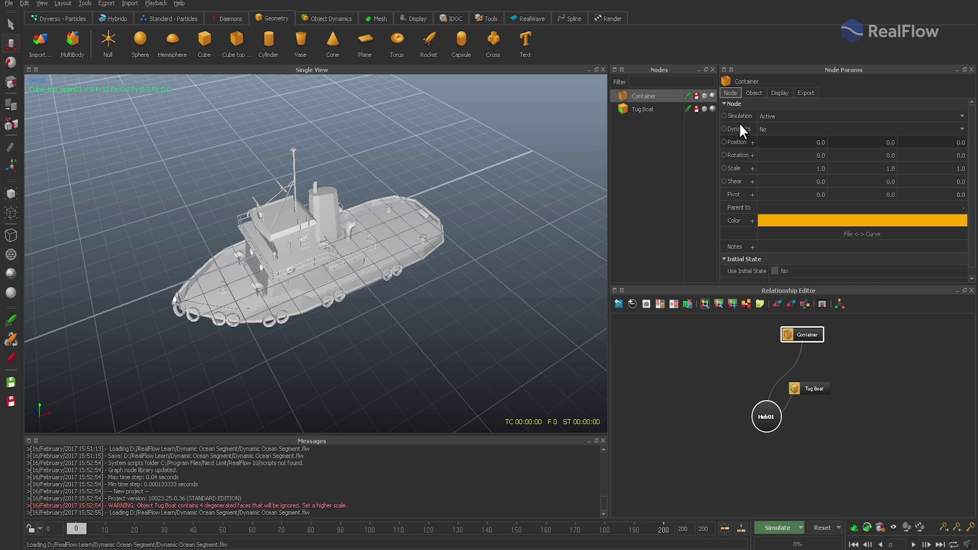
Scale Container to 100 × 6 × 15 and display it as a bounding box.
left_click(788, 168)
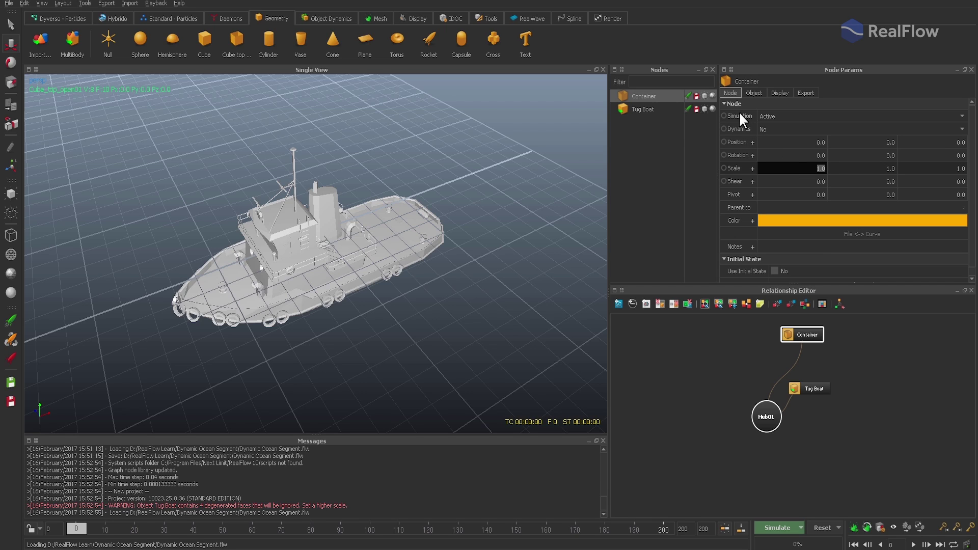
type("10")
left_click(936, 170)
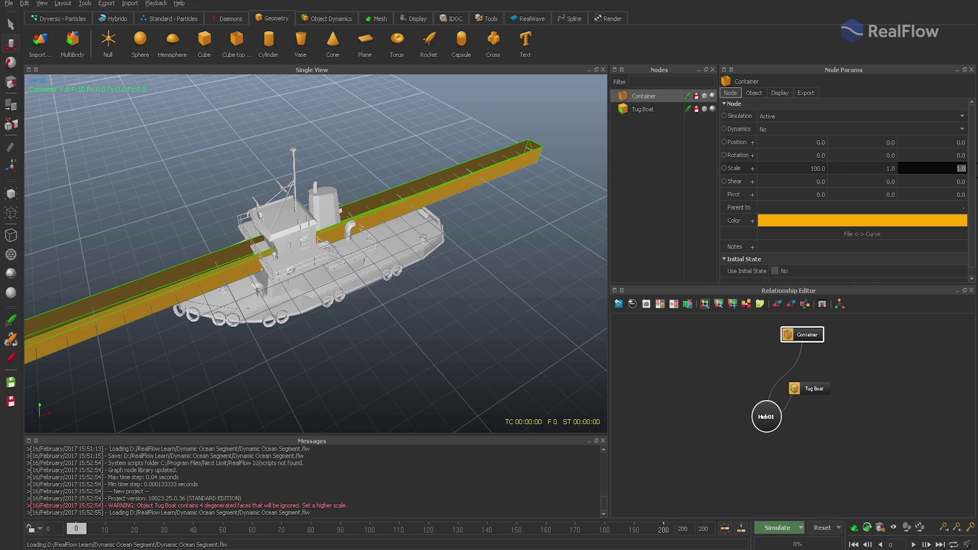
type("15")
key("Return")
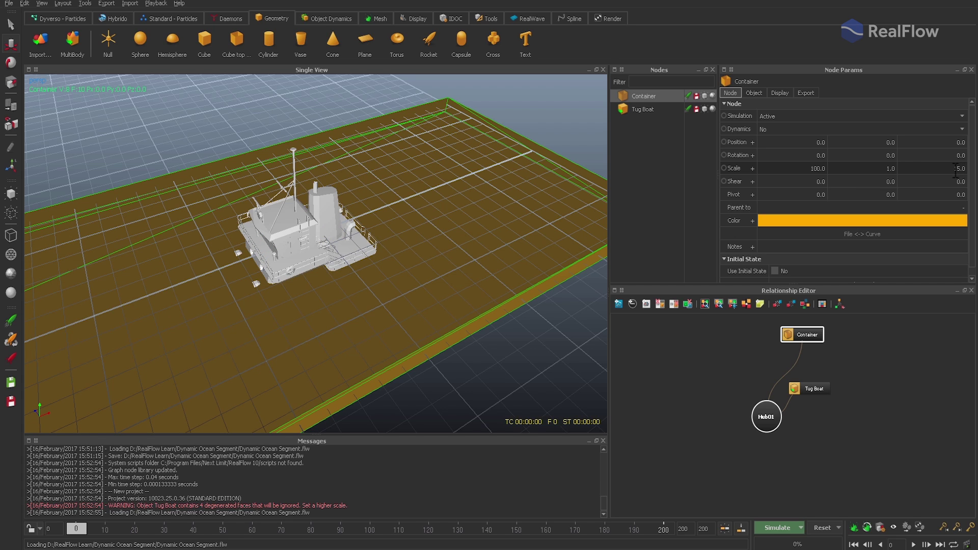
type("15")
left_click(887, 170)
type("6")
key("Return")
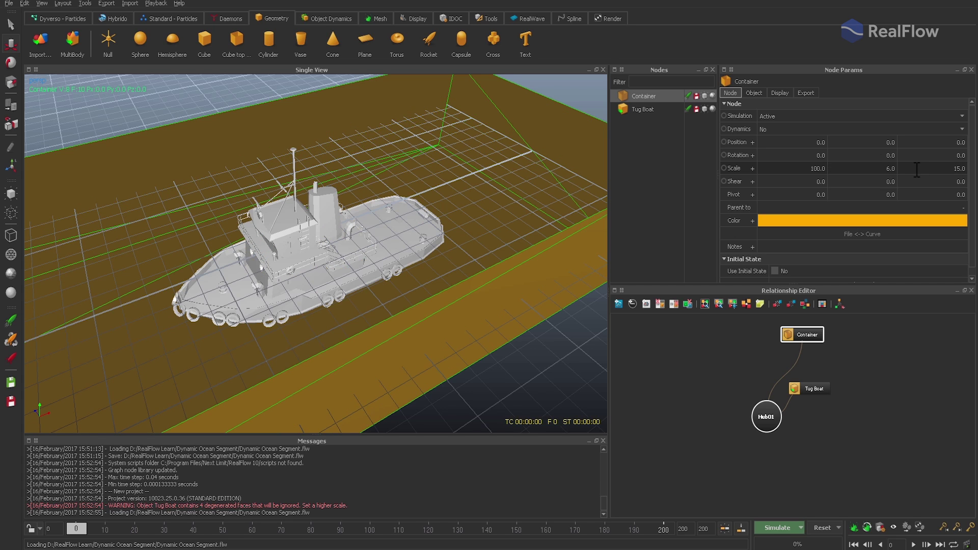
left_click(712, 94)
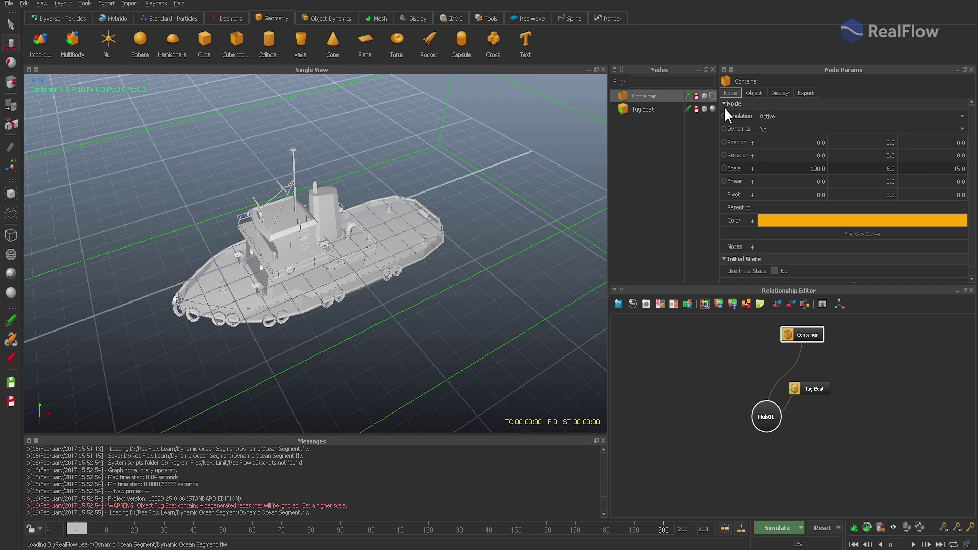
right_click(431, 213)
Frame the Container, hide the grid, and add a cube named Ocean_Emitter.
left_click(454, 431)
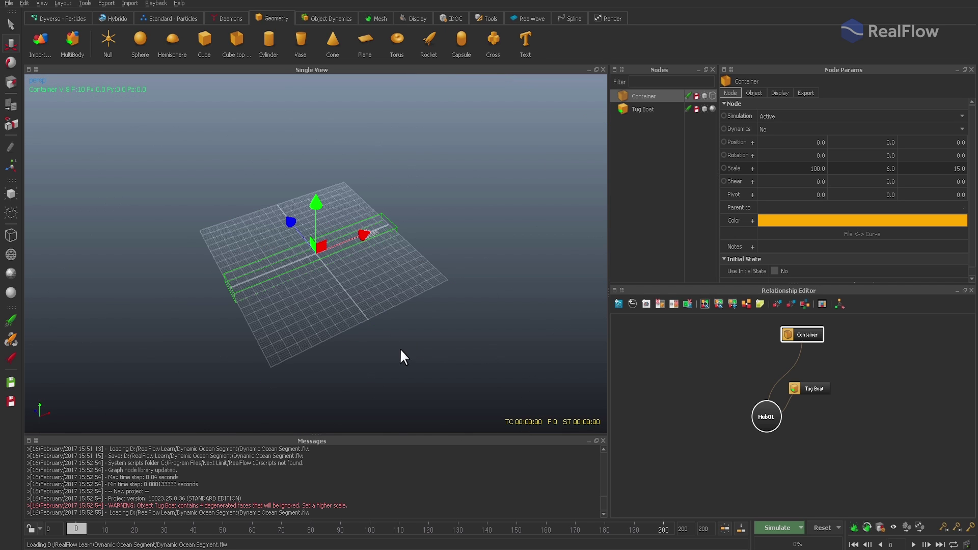
key("g")
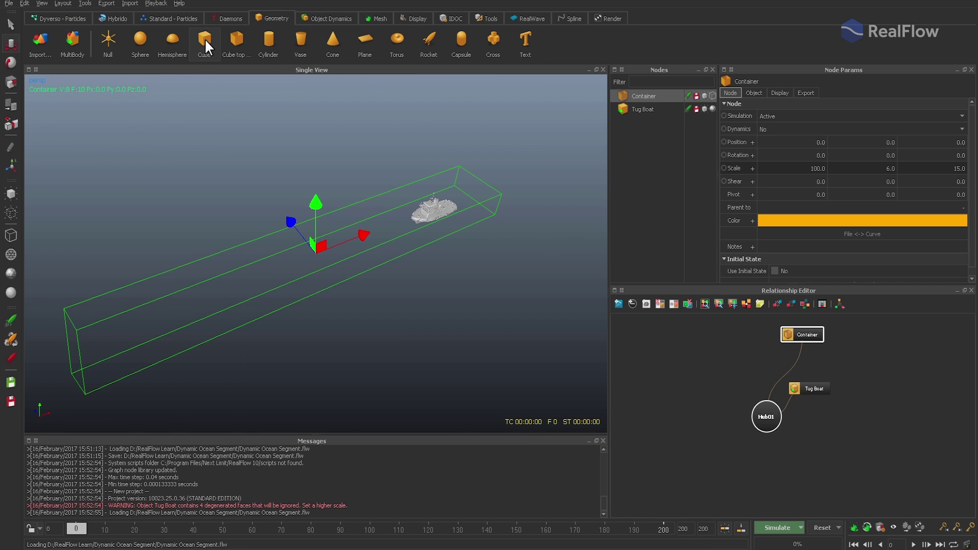
left_click(200, 39)
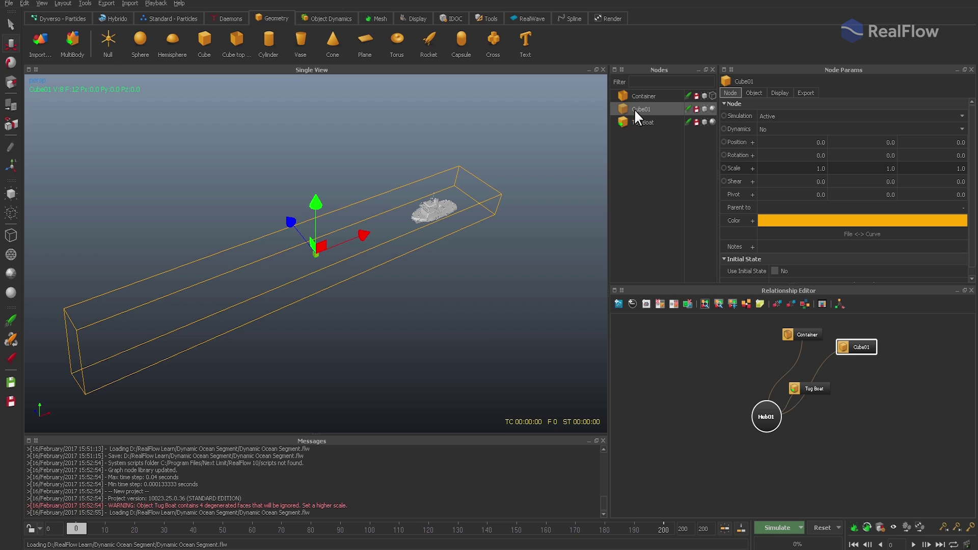
type("Ocean_Em")
type("itter")
key("Return")
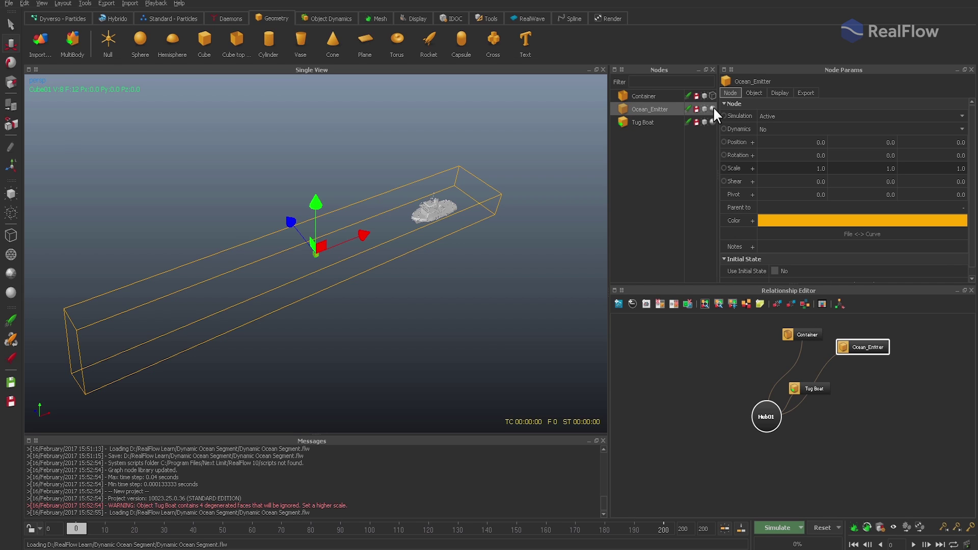
Set Ocean_Emitter's Z scale to 15 and Y scale to 1.5.
left_click(962, 169)
type("15")
key("Return")
left_click(889, 168)
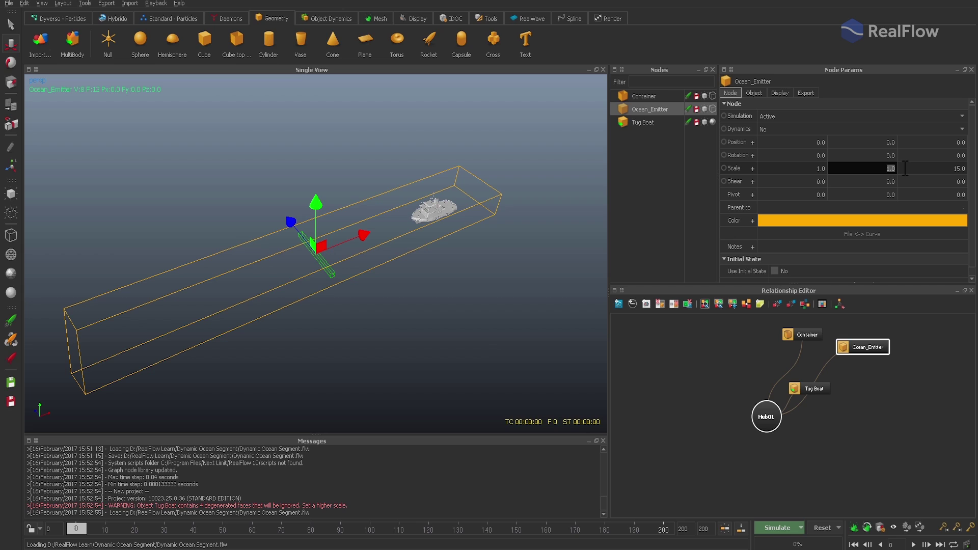
type("1.5")
key("Return")
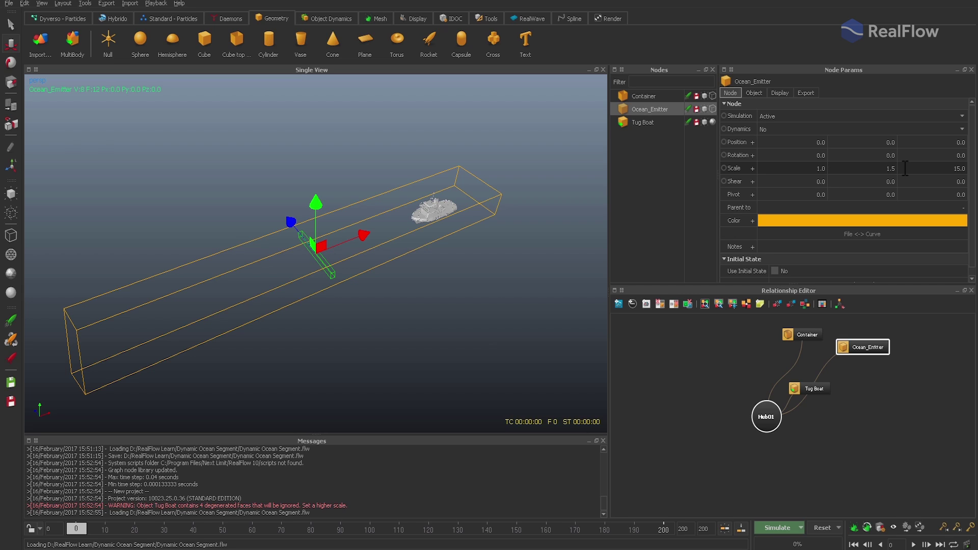
In top view, give Ocean_Emitter width 30 and place it over the tugboat near X 35.
key("1")
scroll(495, 276, "up", 2)
scroll(492, 275, "up", 3)
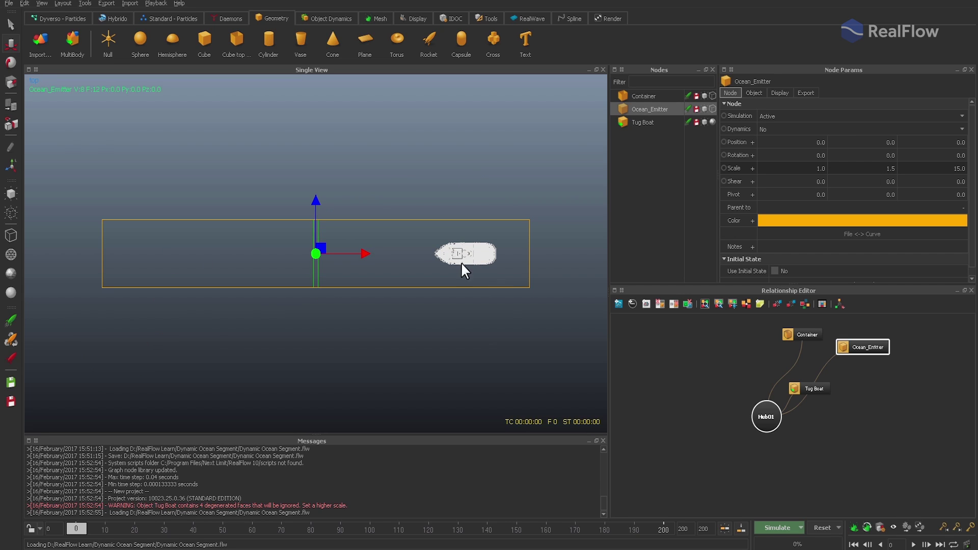
left_click_drag(366, 255, 522, 255)
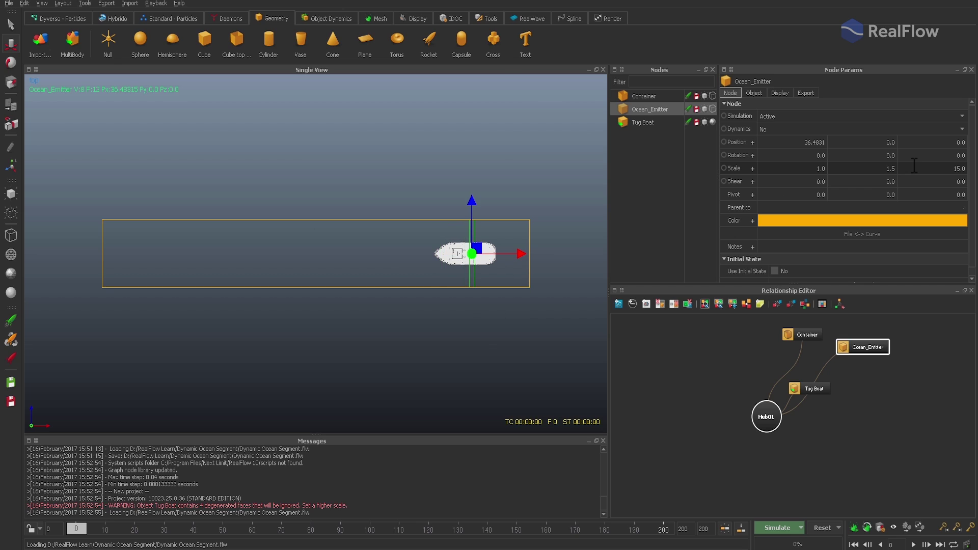
double_click(785, 170)
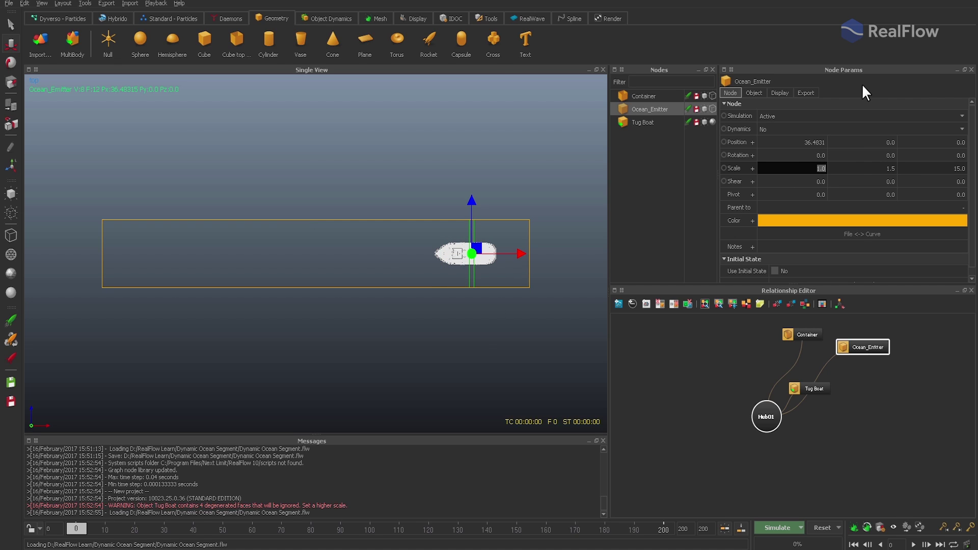
type("30")
key("Return")
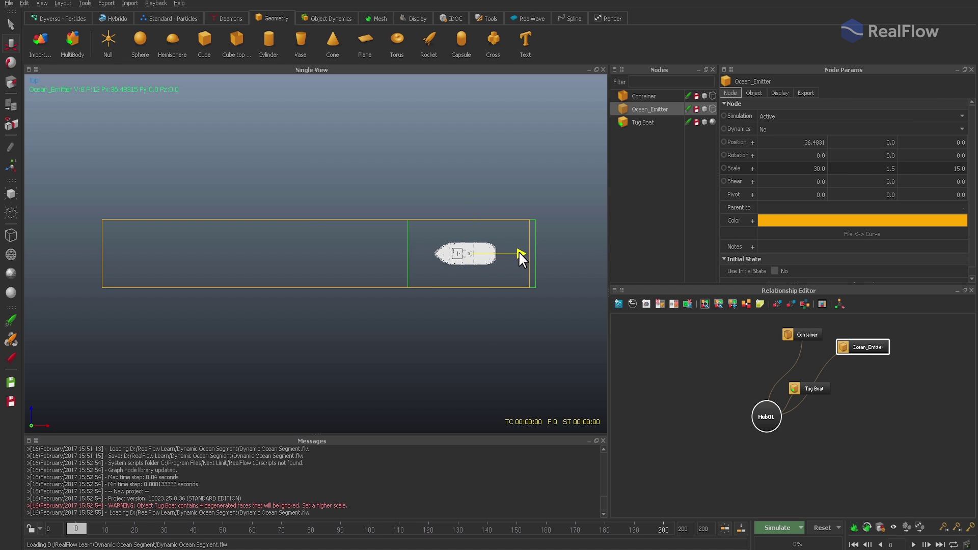
left_click_drag(519, 251, 512, 252)
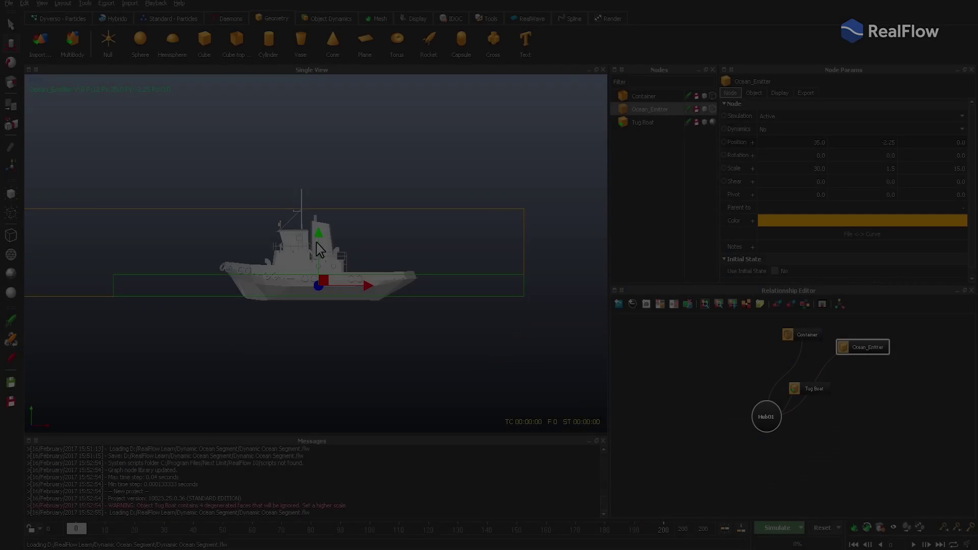
Raise the Tug Boat slightly along Y.
left_click(318, 187)
left_click_drag(317, 188, 314, 177)
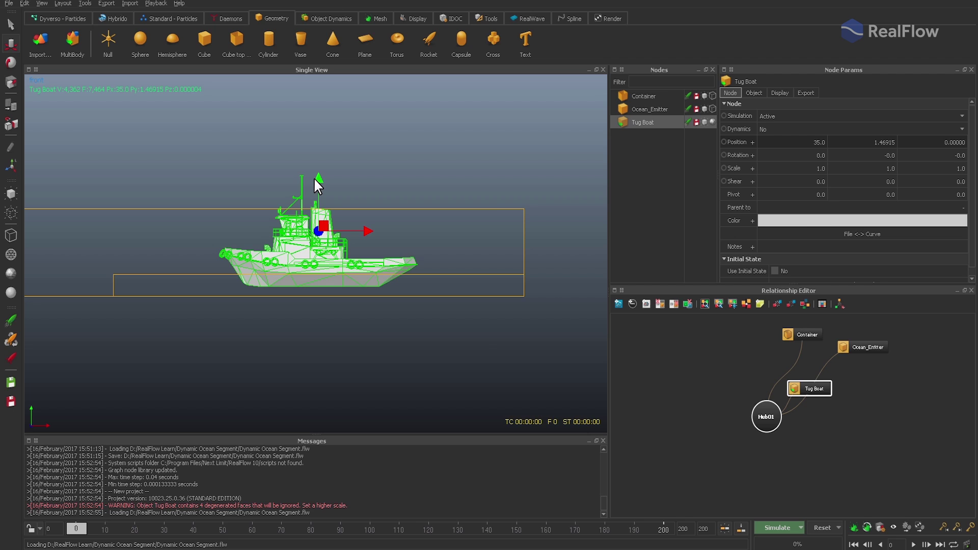
left_click(387, 165)
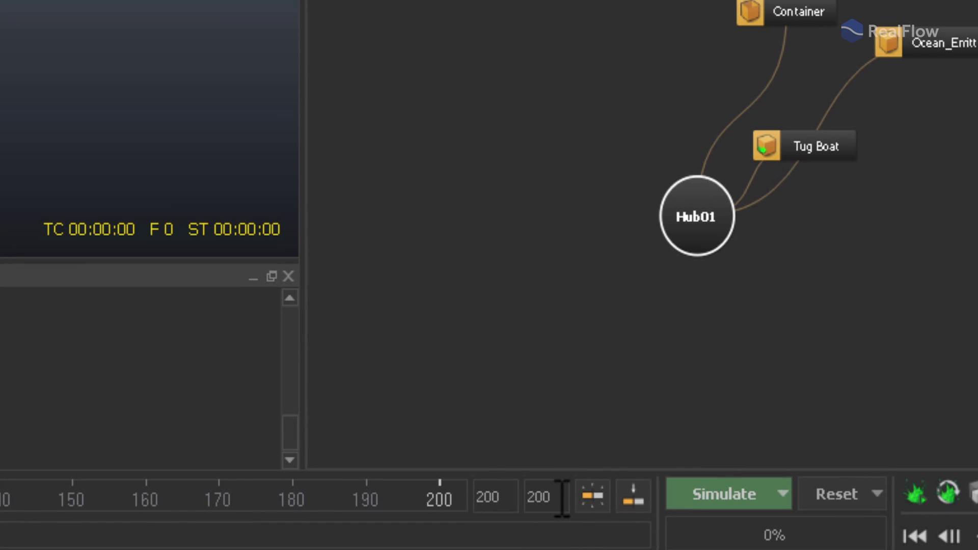
Set the scene's end-frame fields to 400.
double_click(561, 497)
type("400")
key("Return")
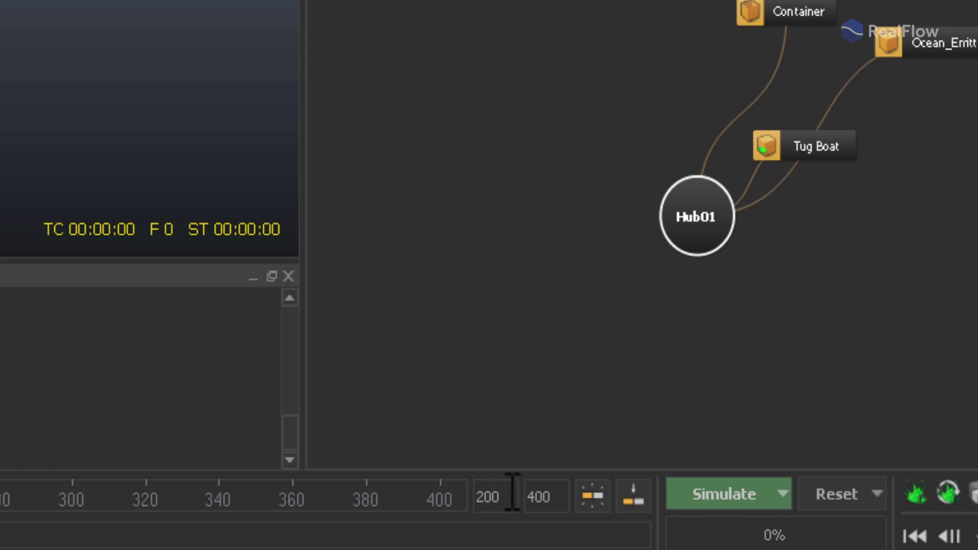
double_click(489, 496)
type("400")
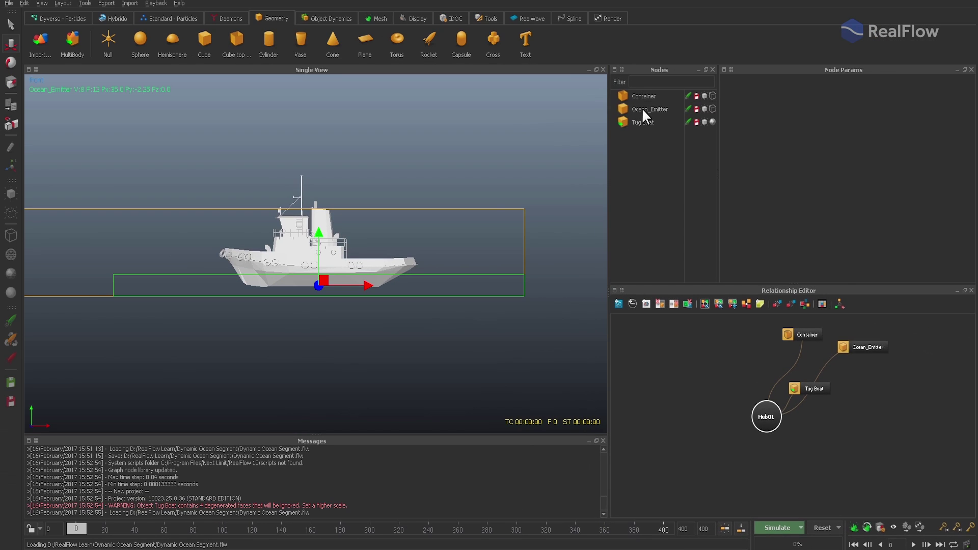
Key Ocean_Emitter's Position.X at frame 0, then move it left toward -35 at frame 400.
left_click(642, 108)
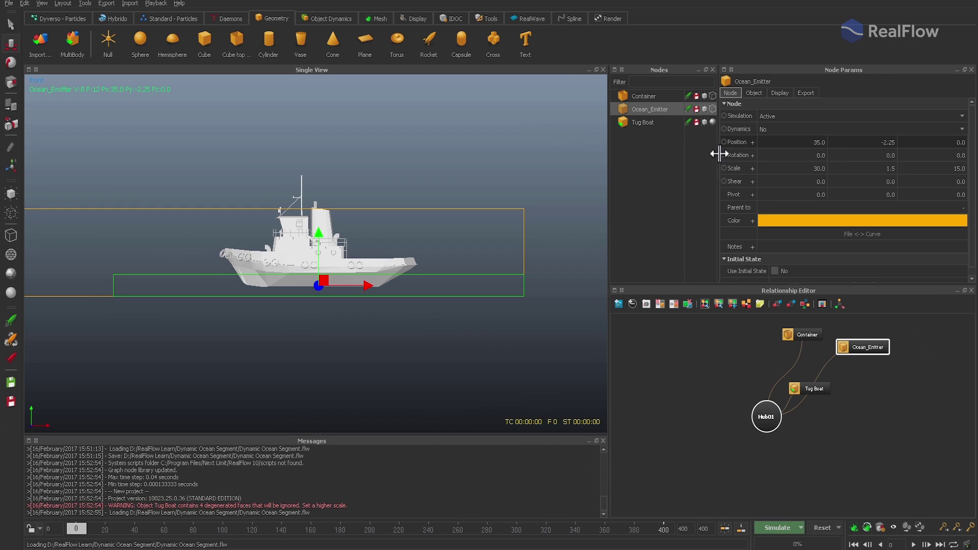
left_click(751, 142)
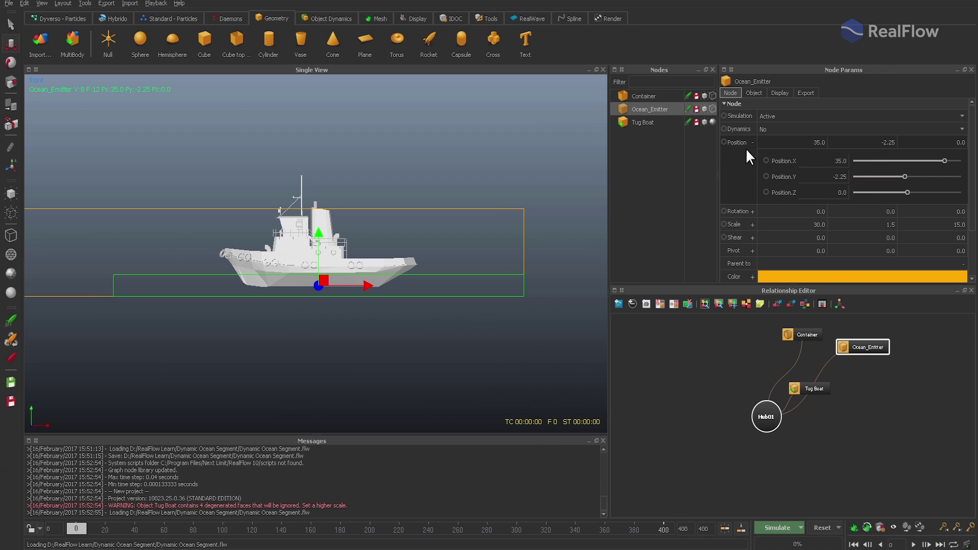
left_click(767, 161)
left_click_drag(77, 528, 690, 520)
key("1")
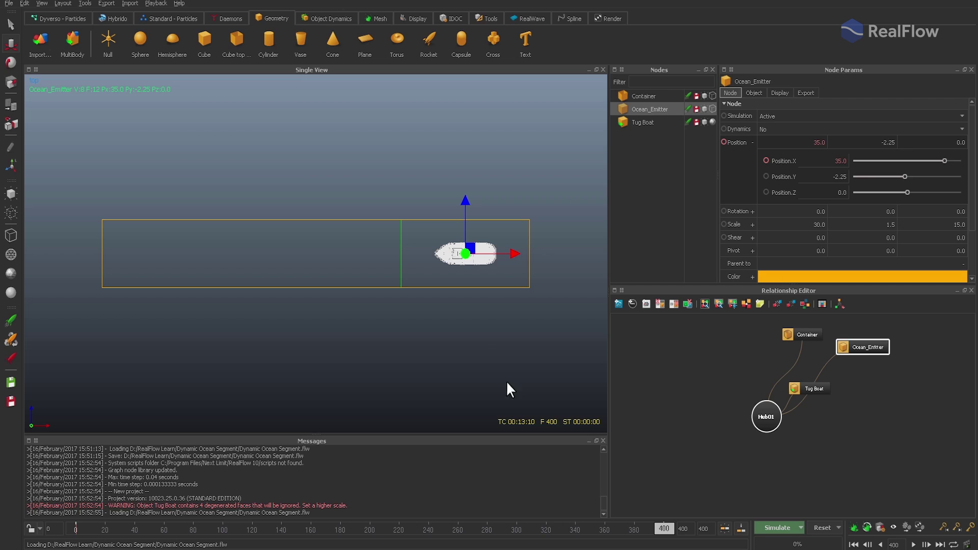
left_click_drag(514, 253, 215, 261)
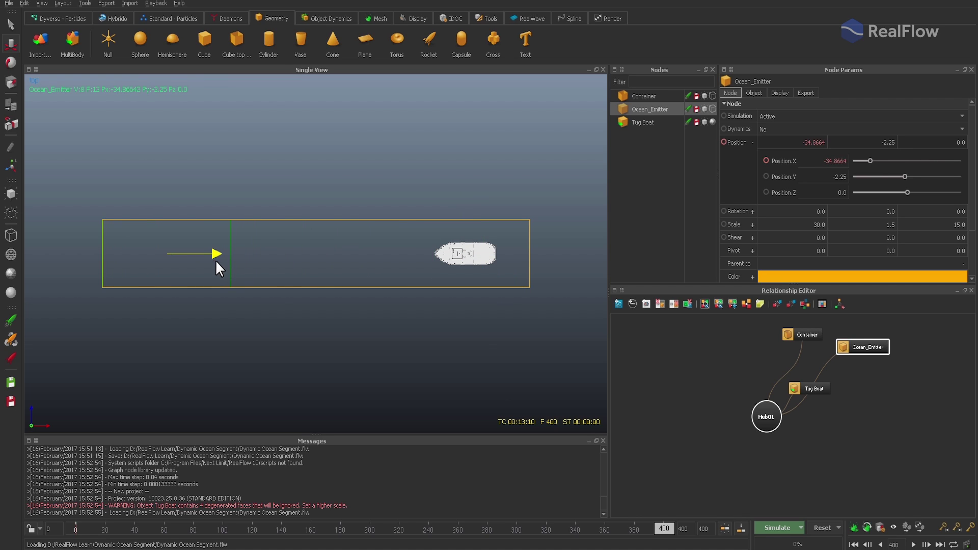
double_click(818, 143)
type("-35")
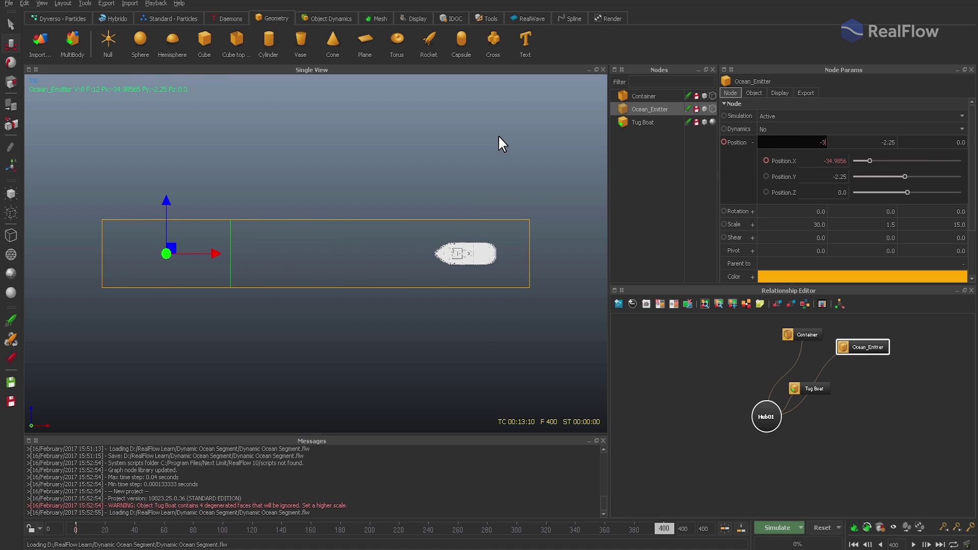
type("5.0")
Set Position.X to -35, parent Tug Boat under Ocean_Emitter, and scrub to verify.
key("Return")
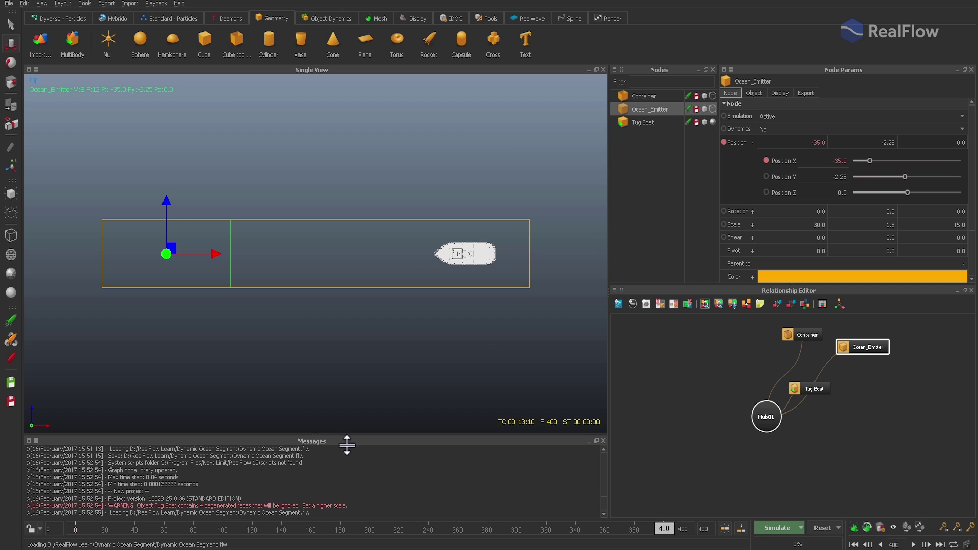
left_click_drag(664, 528, 76, 535)
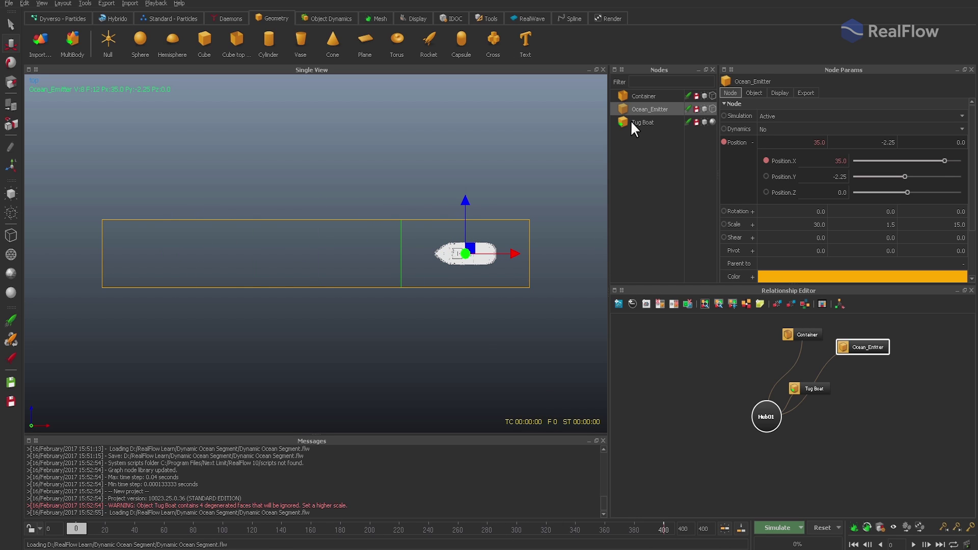
left_click_drag(631, 121, 632, 108)
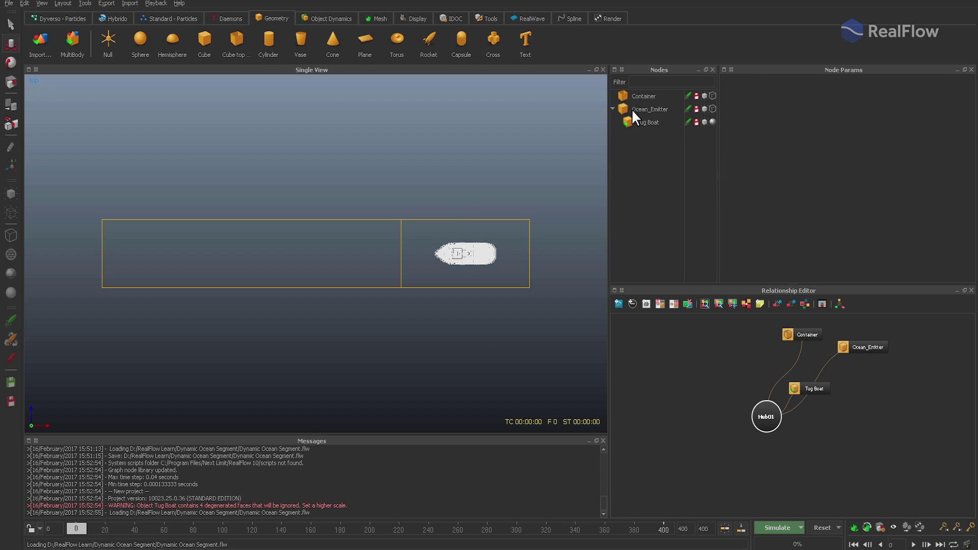
mouse_move(86, 519)
left_mouse_down()
mouse_move(708, 523)
mouse_move(66, 524)
left_mouse_up()
Add a Hybrido emitter and domain streaming from the Ocean_Emitter object.
left_click(112, 19)
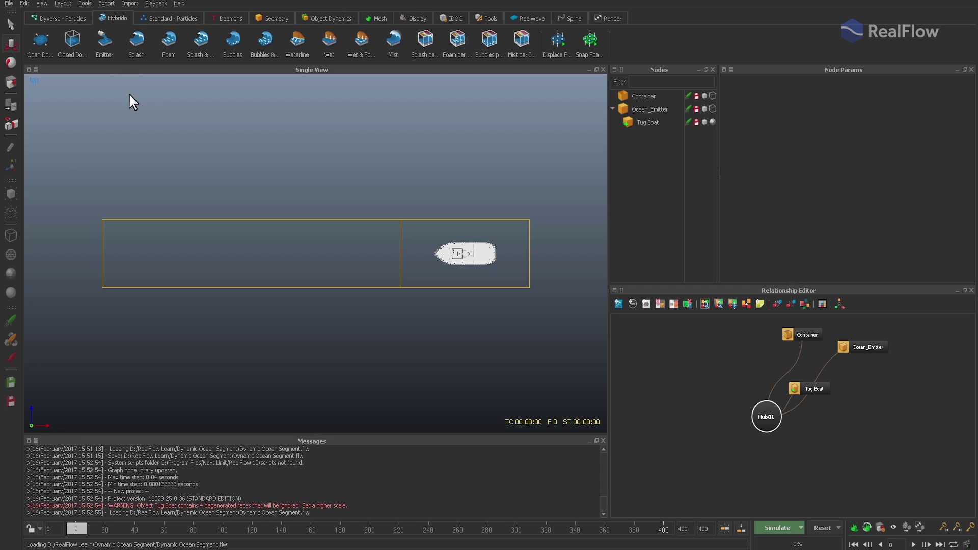
left_click(103, 44)
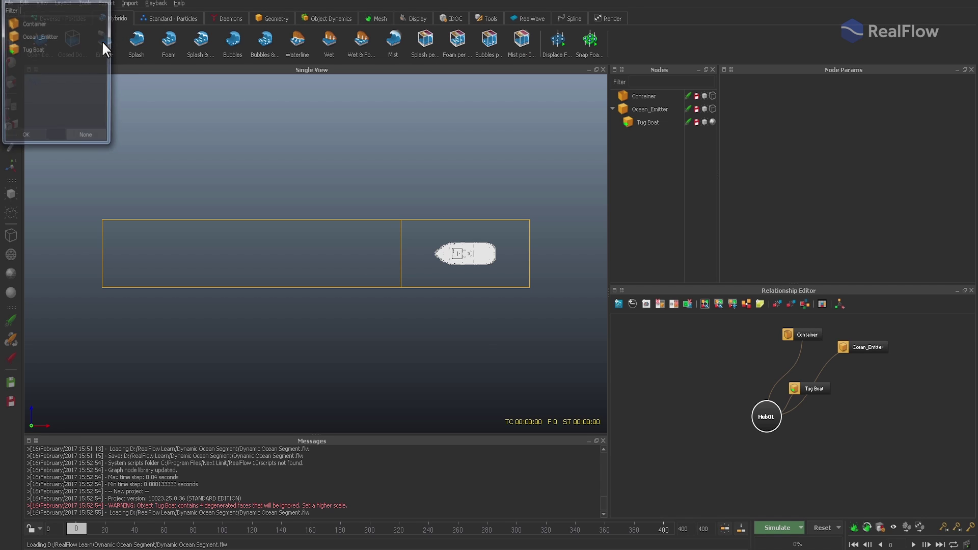
left_click_drag(57, 4, 318, 144)
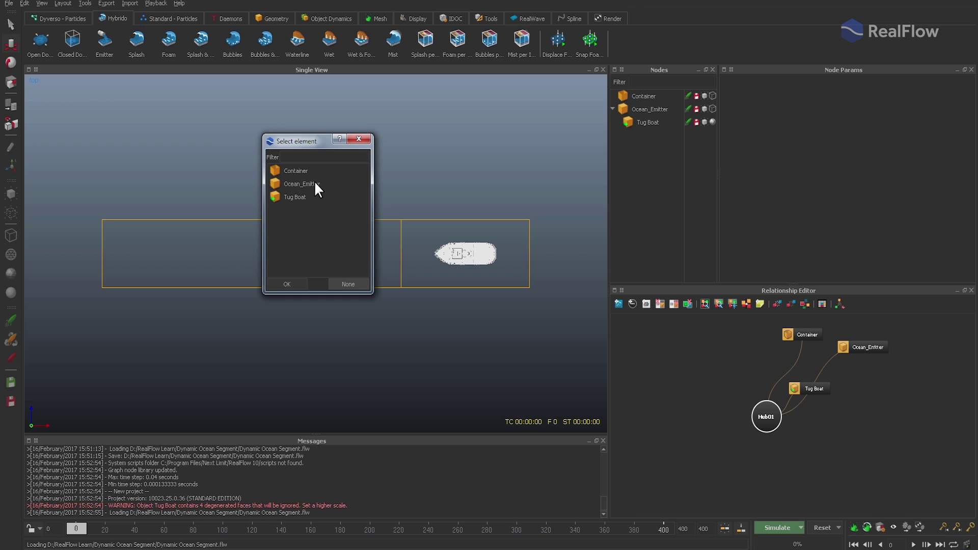
left_click(297, 184)
left_click(288, 283)
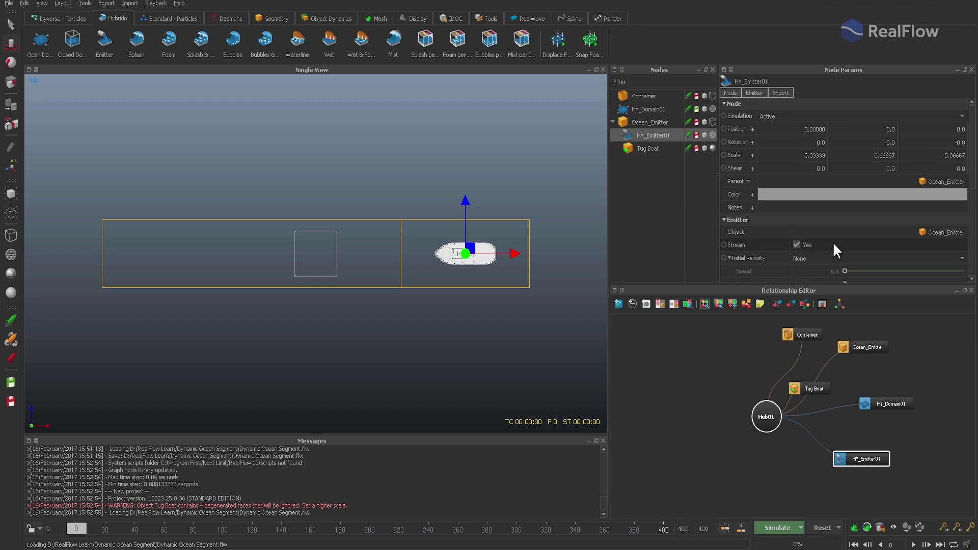
Add a k Volume killer past the container's right end, sized about 5.3 × 4 × 19.3.
left_click(229, 18)
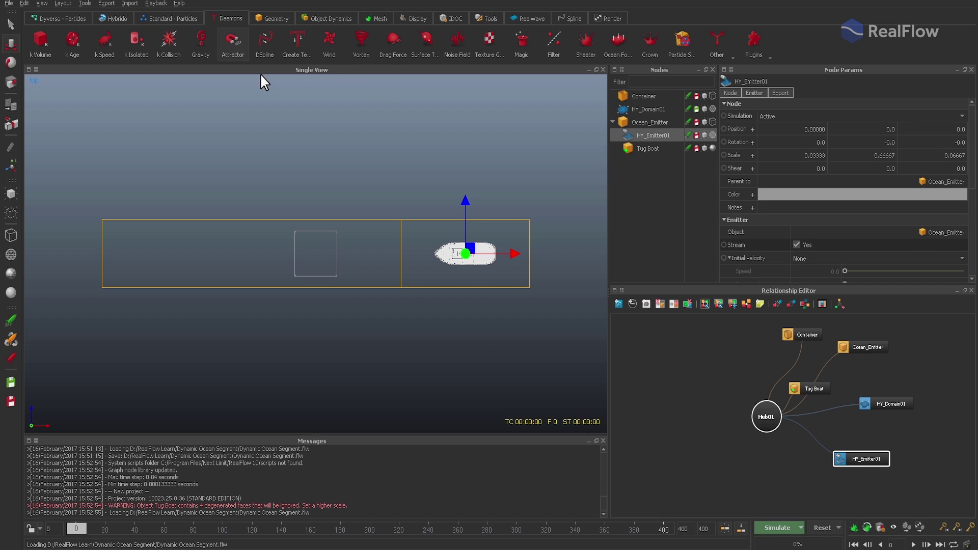
left_click(41, 46)
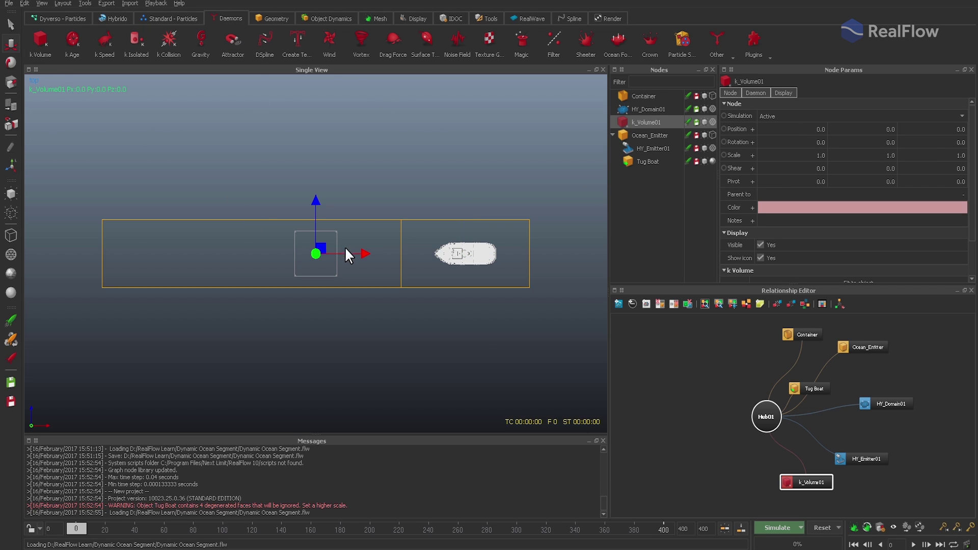
left_click_drag(345, 247, 582, 250)
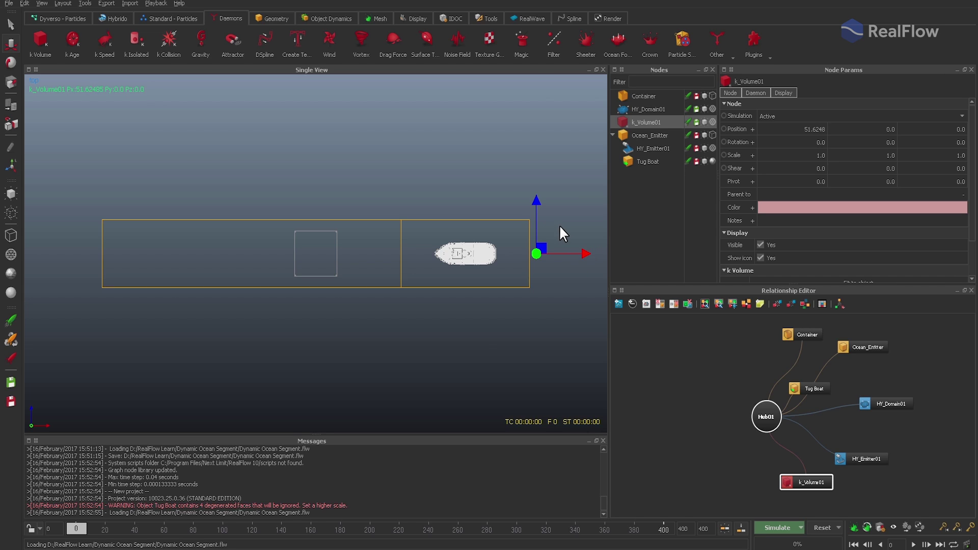
key("r")
mouse_move(537, 199)
left_mouse_down()
mouse_move(541, 106)
mouse_move(567, 233)
mouse_move(601, 248)
left_mouse_up()
key("2")
mouse_move(545, 204)
left_mouse_down()
mouse_move(540, 156)
mouse_move(548, 233)
left_mouse_up()
key("w")
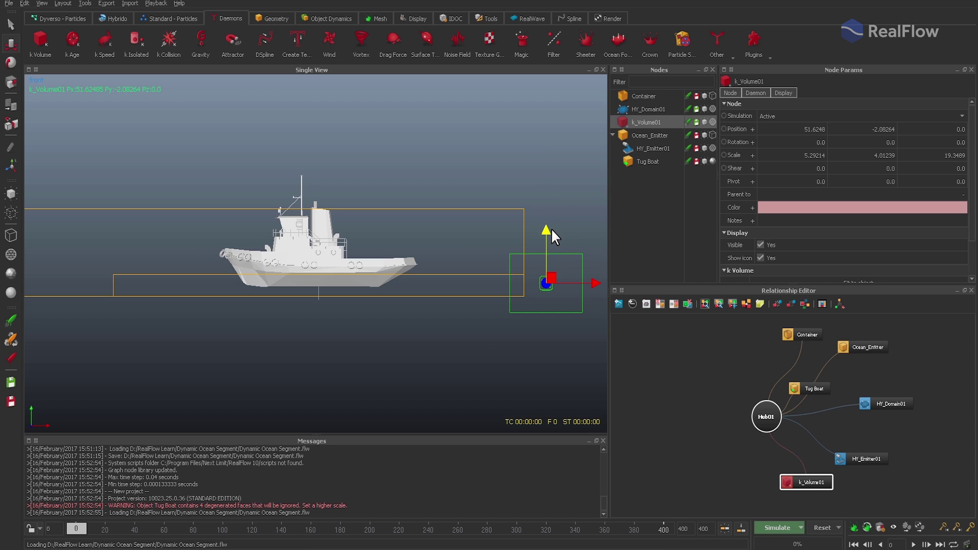
left_click(757, 92)
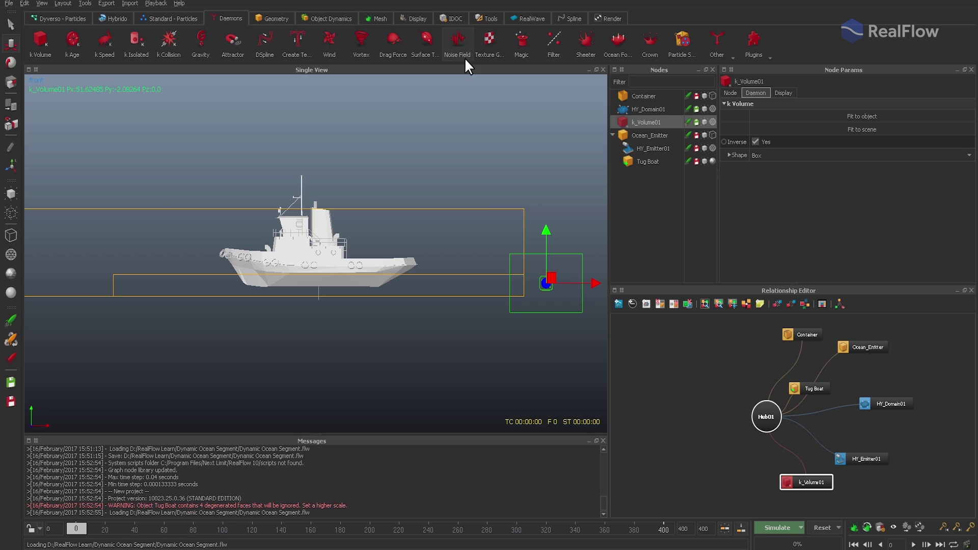
Clone the k Volume and move the copy to the container's left end.
left_click(24, 4)
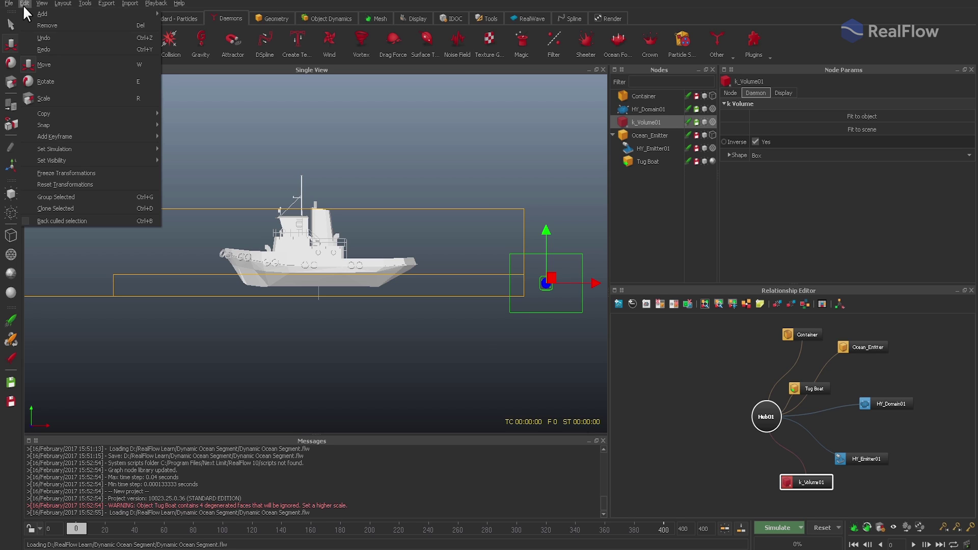
left_click(92, 207)
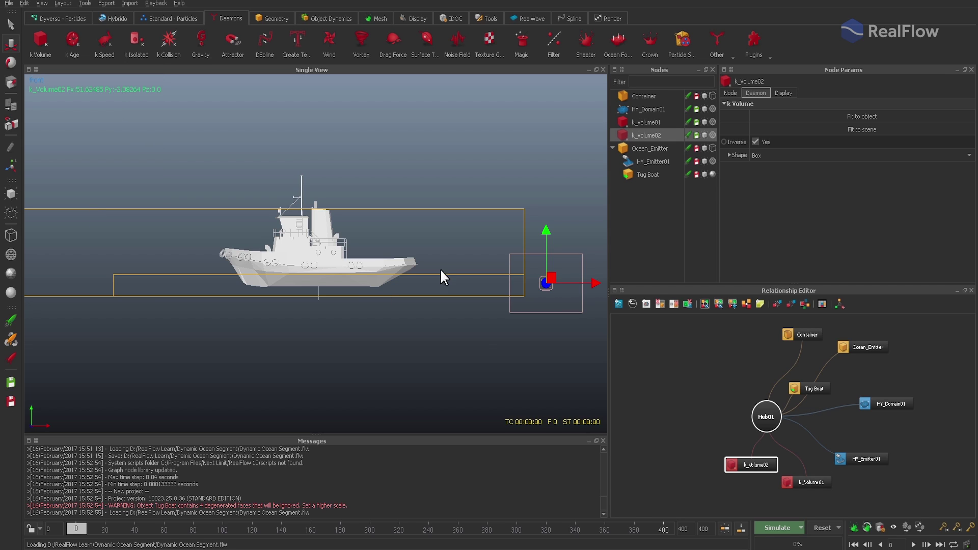
left_click_drag(594, 283, 128, 299)
Parent both k Volumes under Ocean_Emitter and check the boat's path from top view.
left_click(660, 123)
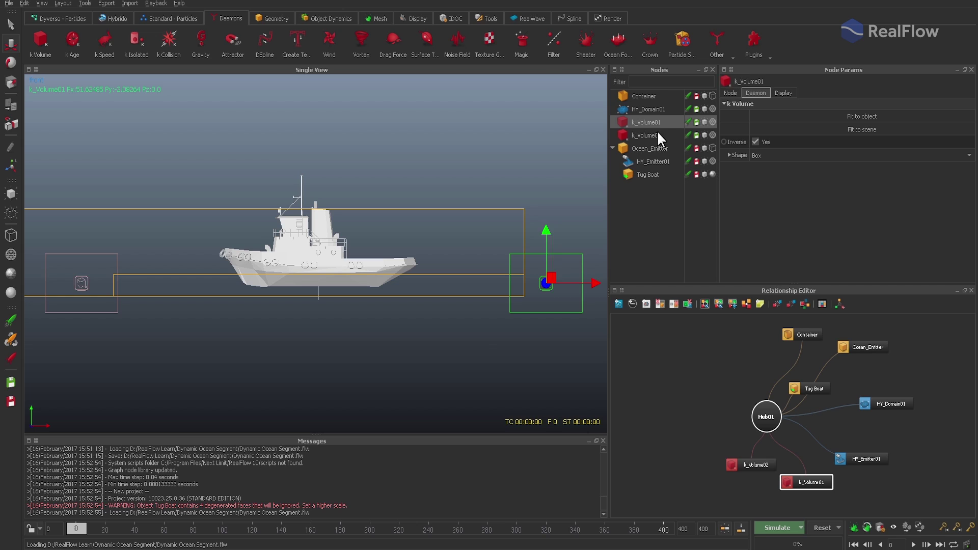
left_click_drag(657, 146, 656, 147)
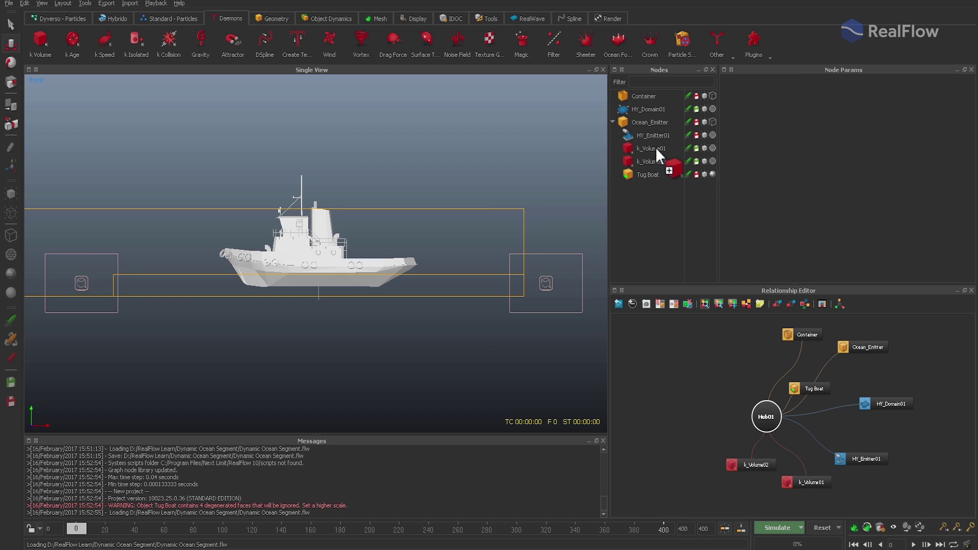
key("1")
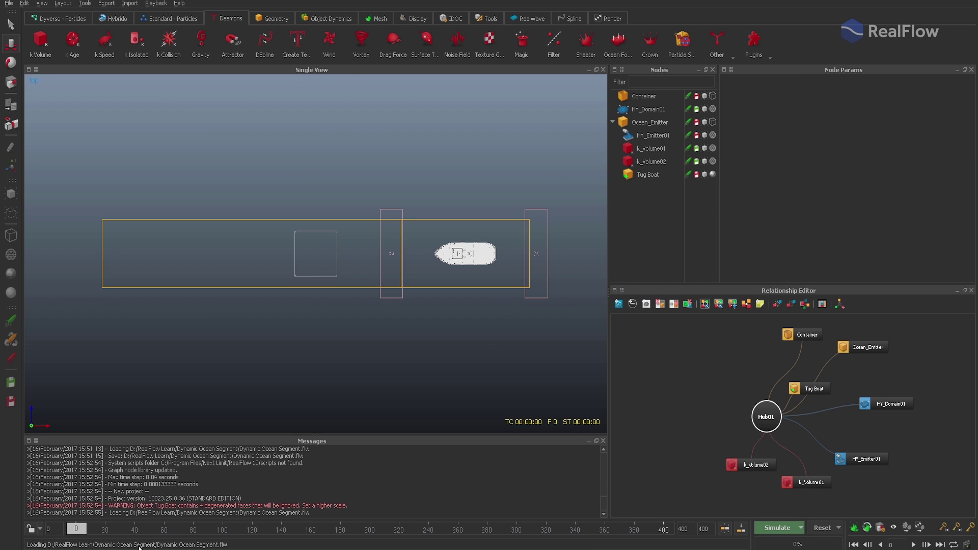
mouse_move(84, 524)
left_mouse_down()
mouse_move(623, 524)
mouse_move(75, 528)
left_mouse_up()
Add a Gravity daemon to the scene and orbit and pan to an angled view.
left_click(199, 39)
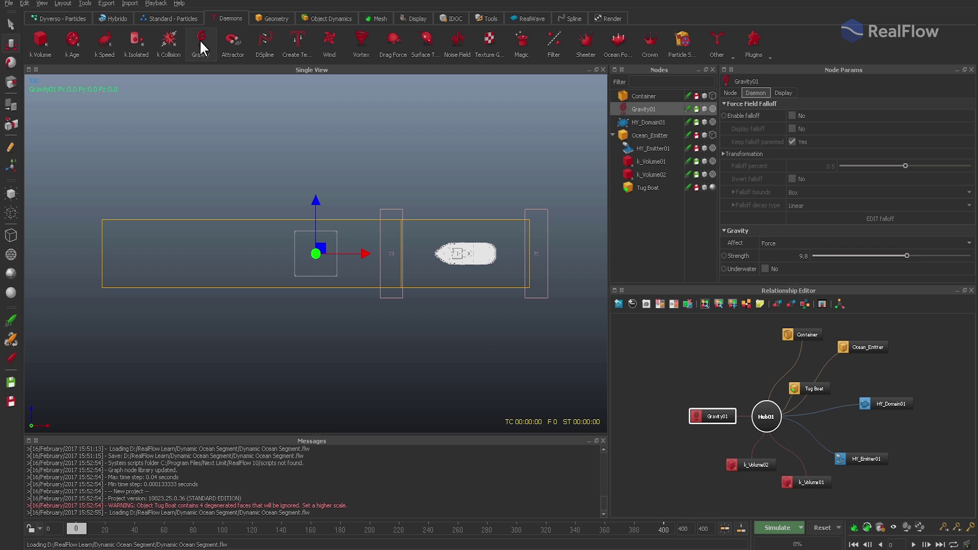
left_click_drag(367, 326, 343, 262, "alt")
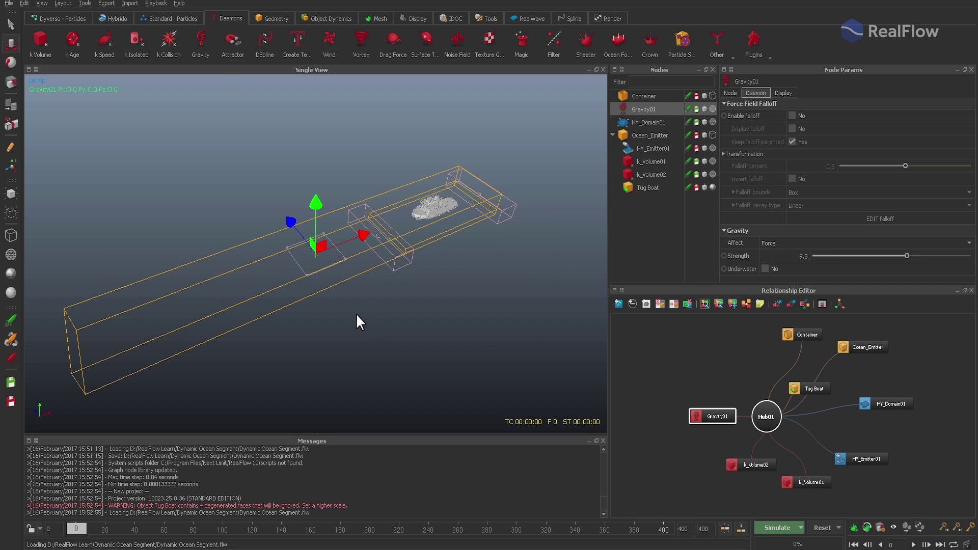
middle_click_drag(343, 263, 399, 257, "alt")
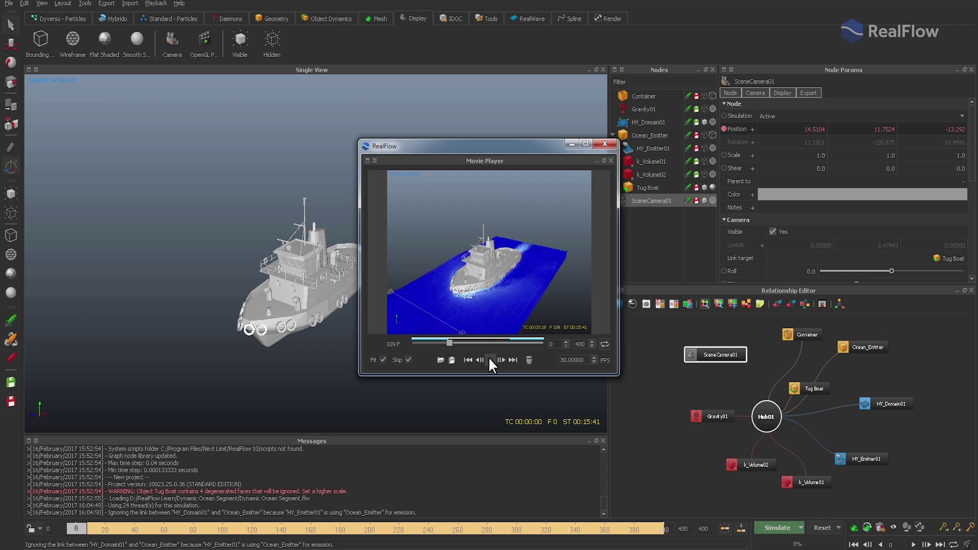
Close the preview and set HY_Domain01's grid cell size to 0.125.
left_click(604, 146)
left_click(642, 121)
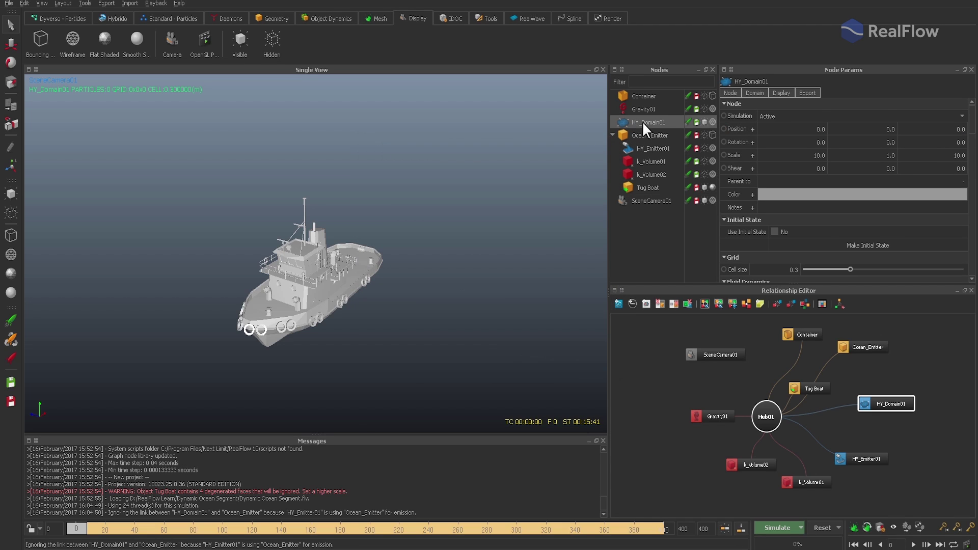
left_click(753, 93)
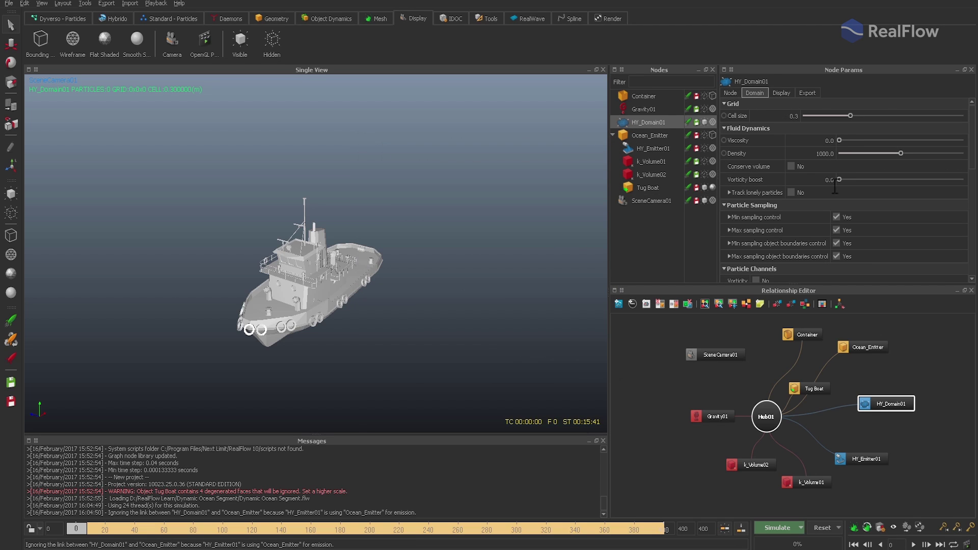
double_click(779, 115)
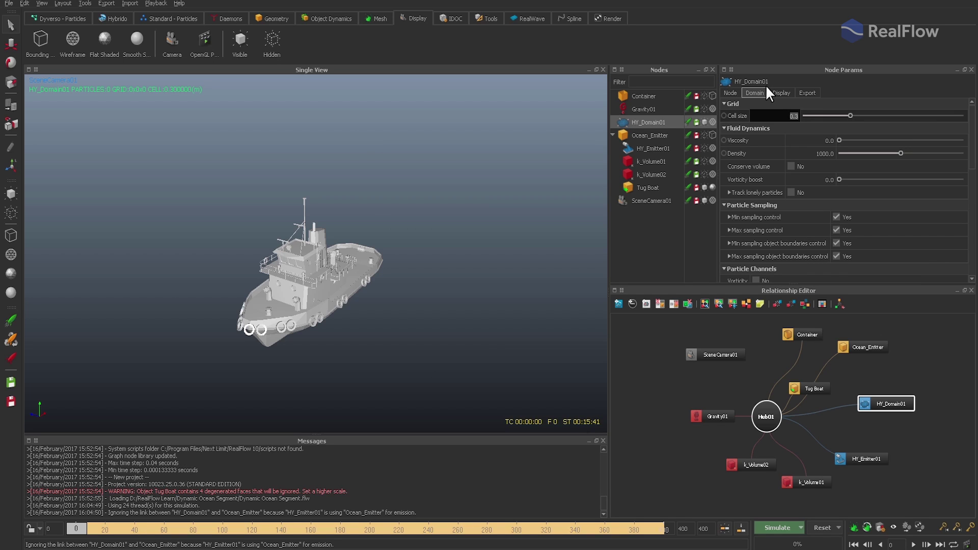
type(".125")
key("Return")
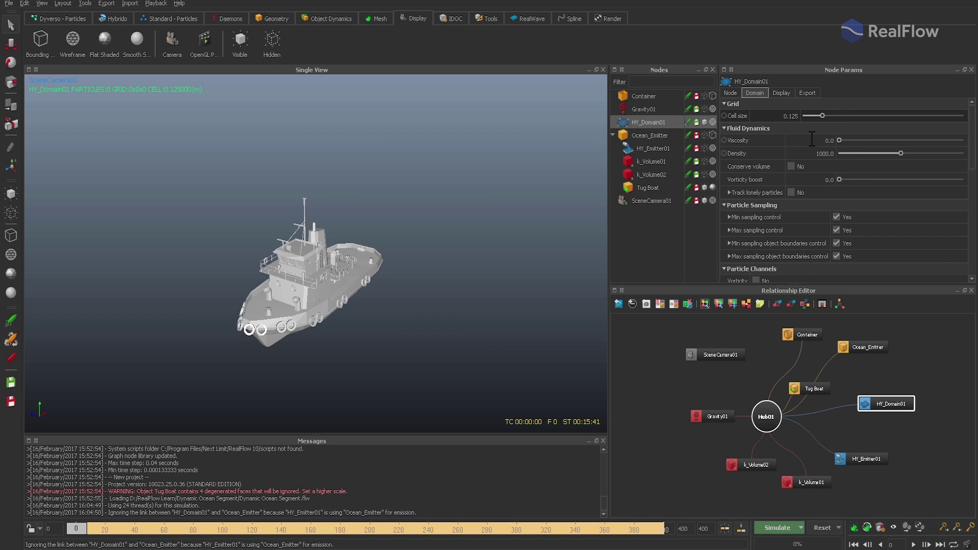
Set the domain's vorticity boost to 2.0 and switch off Max sampling control.
double_click(822, 179)
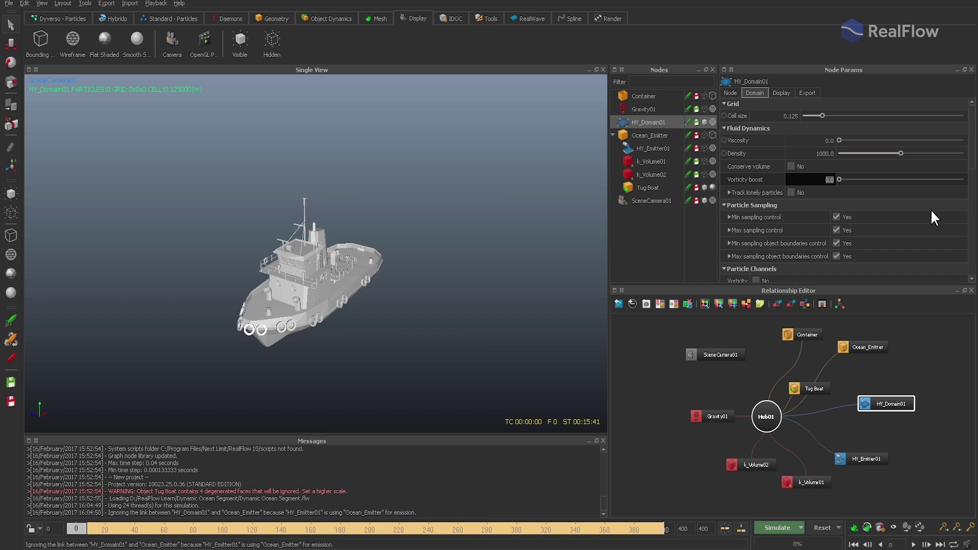
type("2")
key("Return")
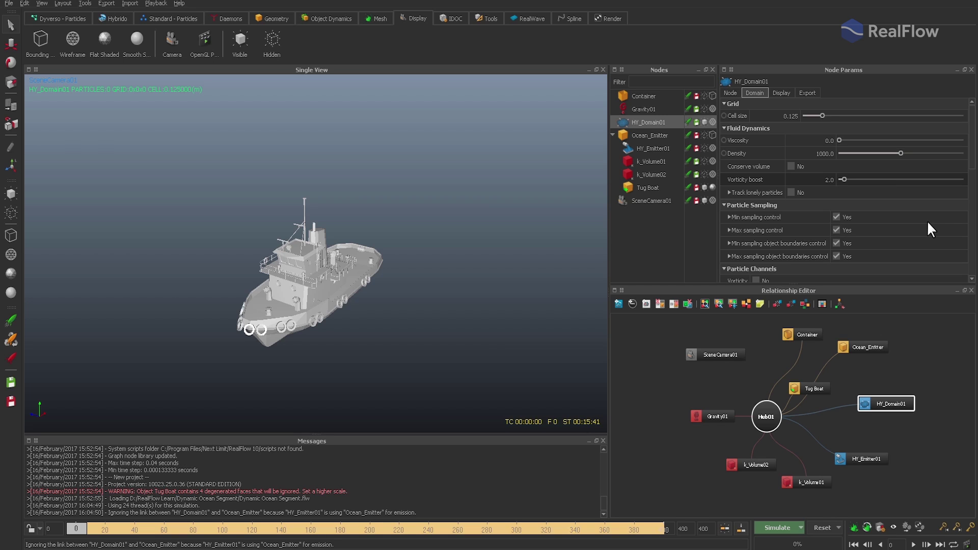
left_click(835, 230)
Set HY_Emitter01's Surface particle sampling to 3.
left_click(654, 150)
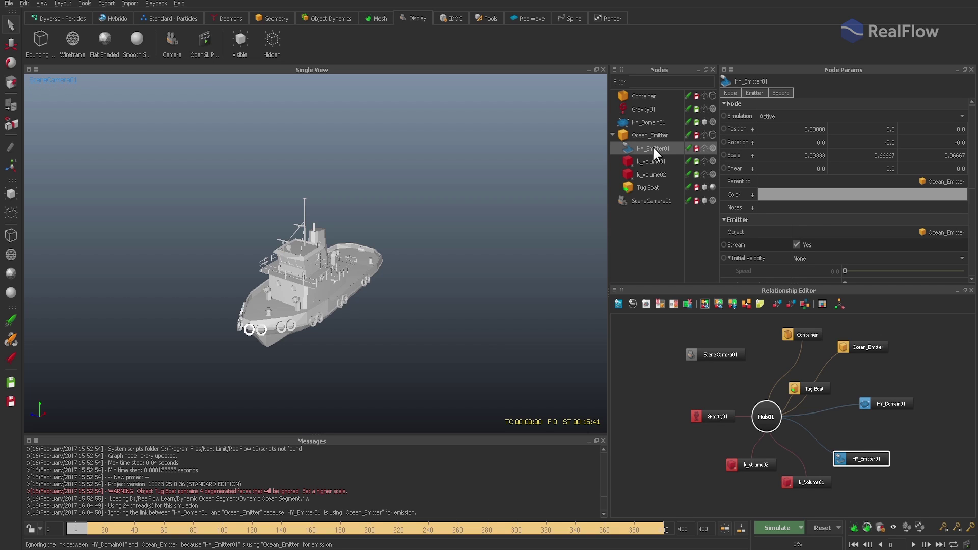
left_click(754, 92)
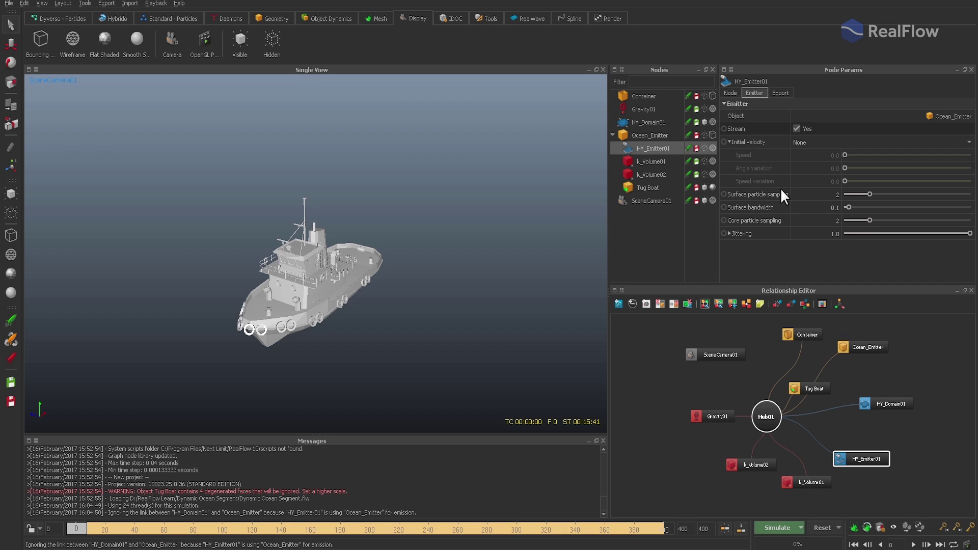
double_click(826, 195)
type("3")
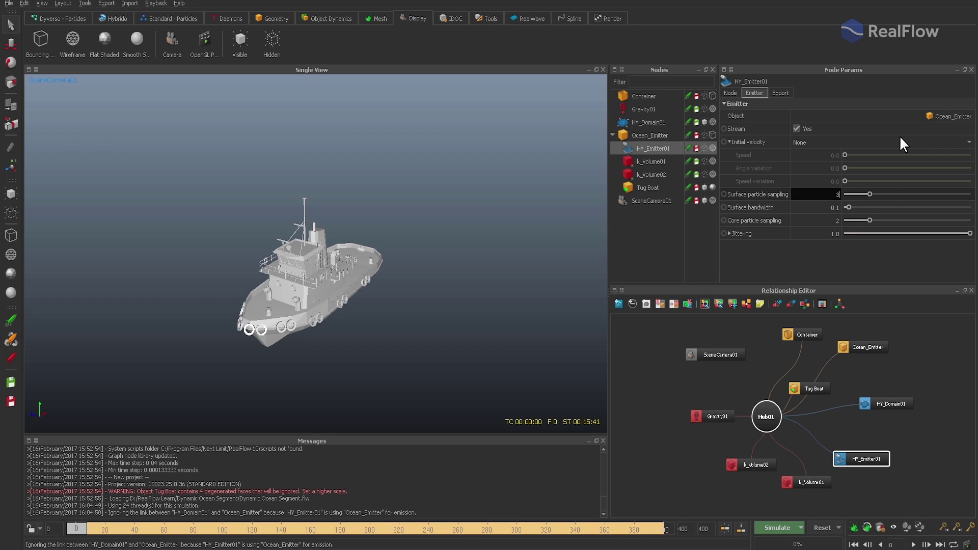
key("Return")
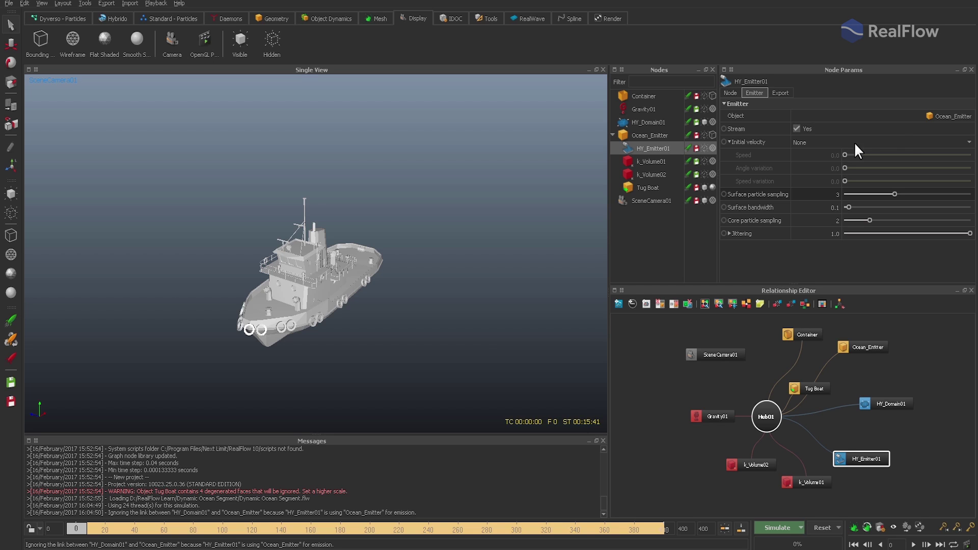
Check the Tug Boat's cell size 0.1, grid friction and interaction factor 1.0, leaving them unchanged.
left_click(650, 189)
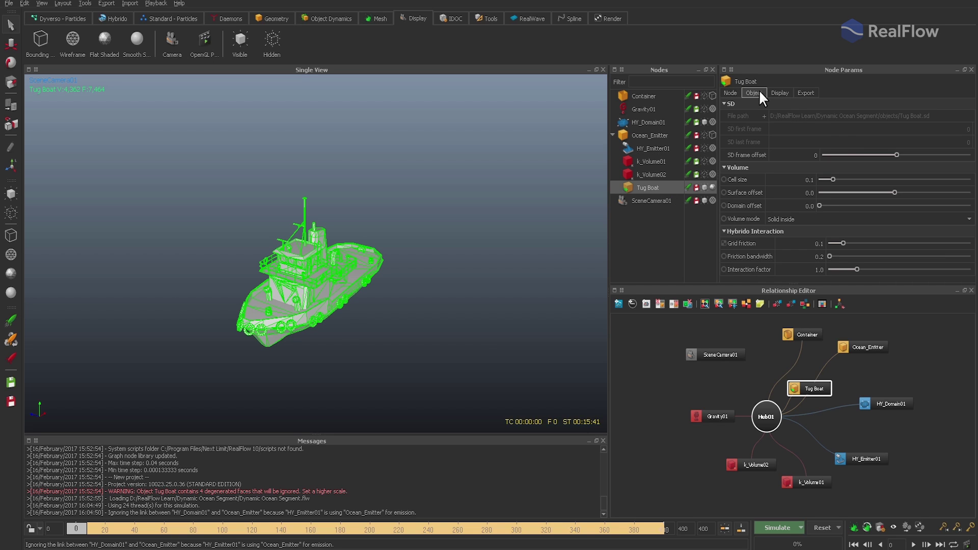
double_click(810, 179)
key("Return")
double_click(811, 244)
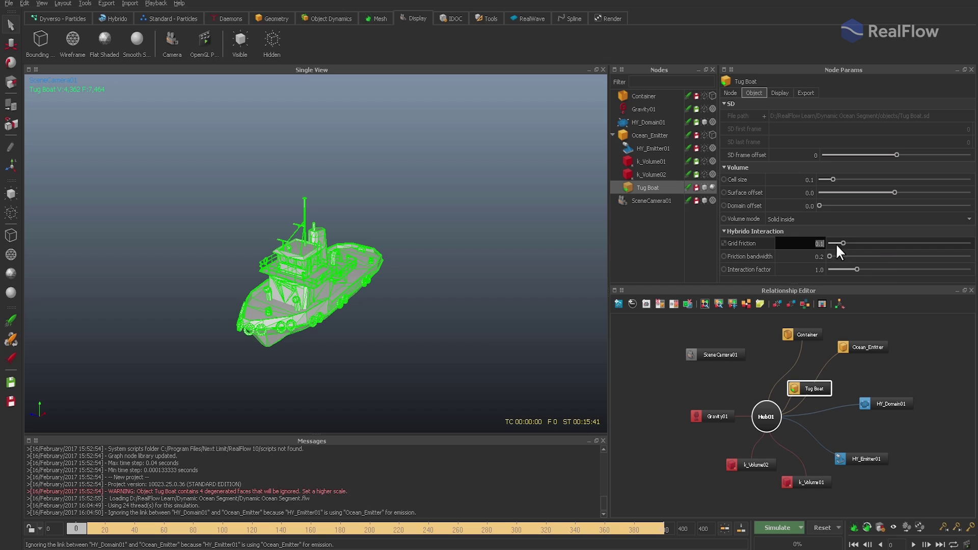
key("Tab")
key("Tab")
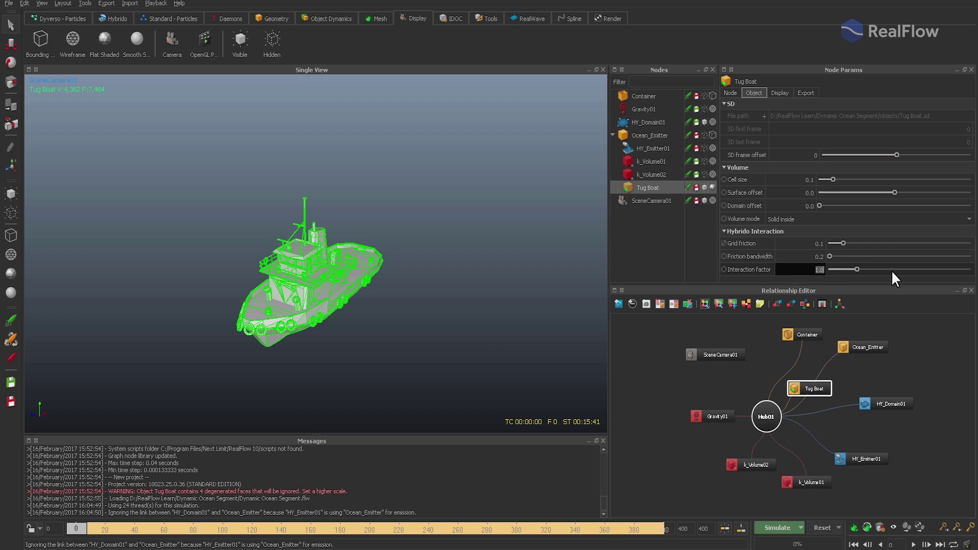
key("Return")
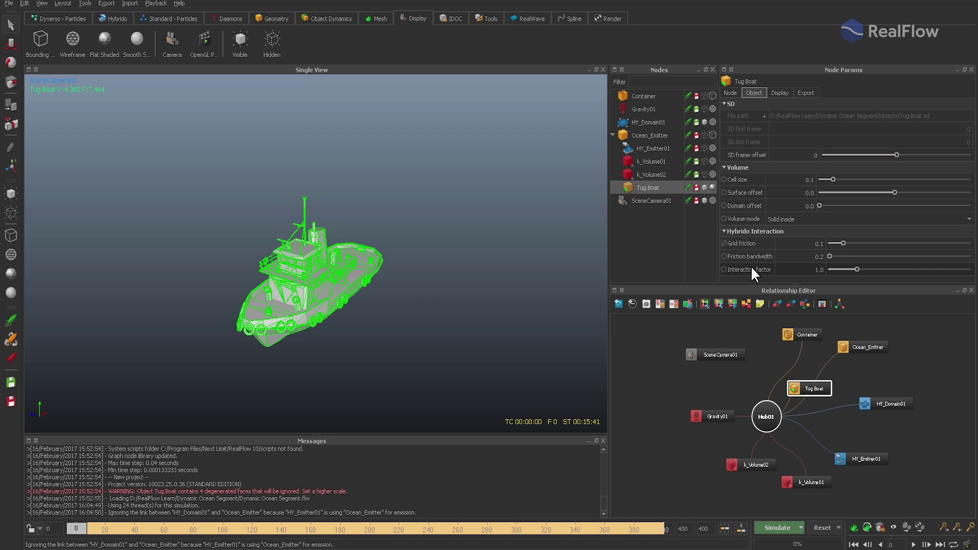
Enable command-line simulation, reset the simulation cache, and start simulating.
right_click(798, 525)
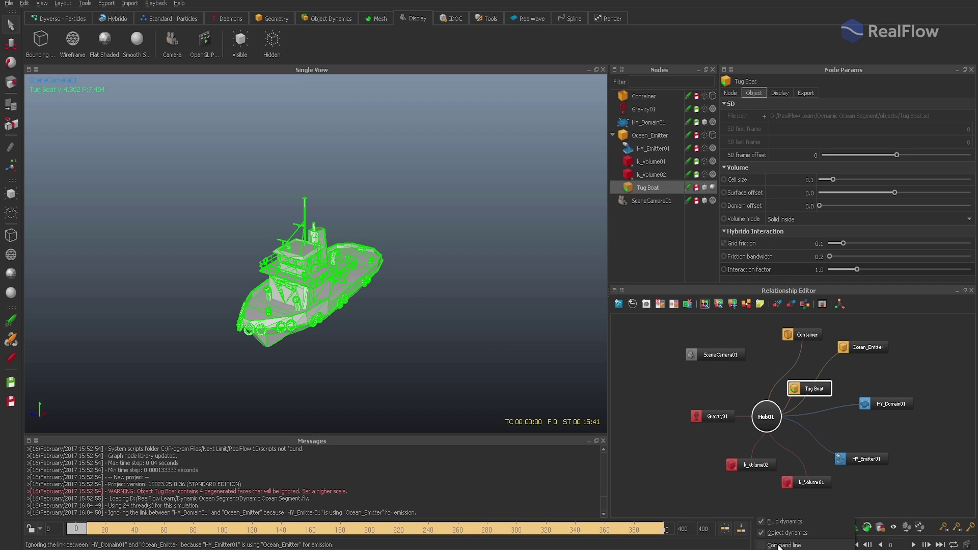
left_click(761, 546)
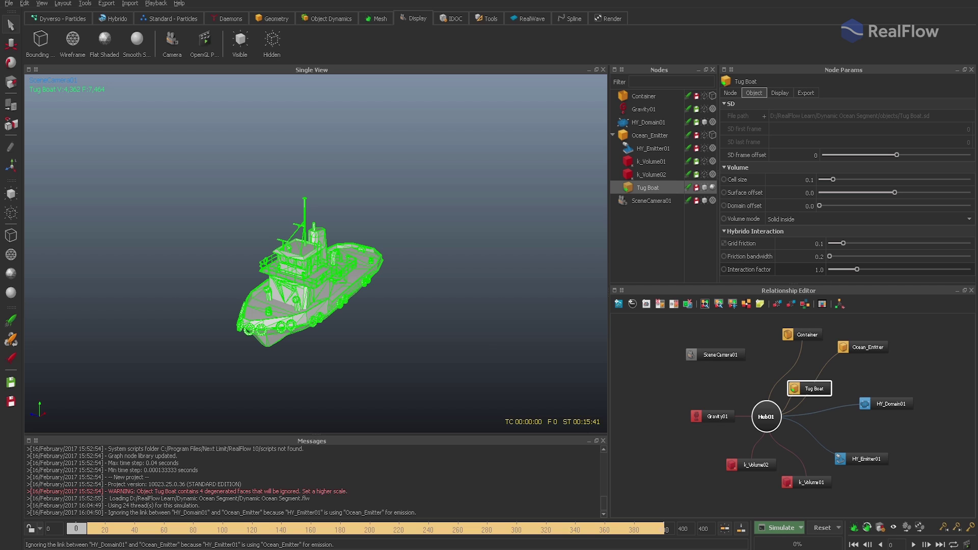
left_click(821, 527)
left_click(480, 278)
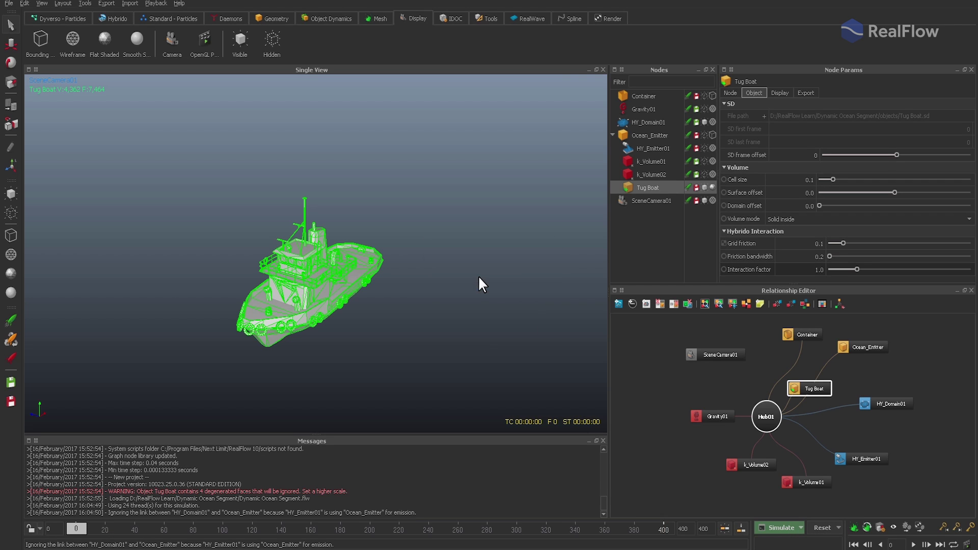
left_click(774, 527)
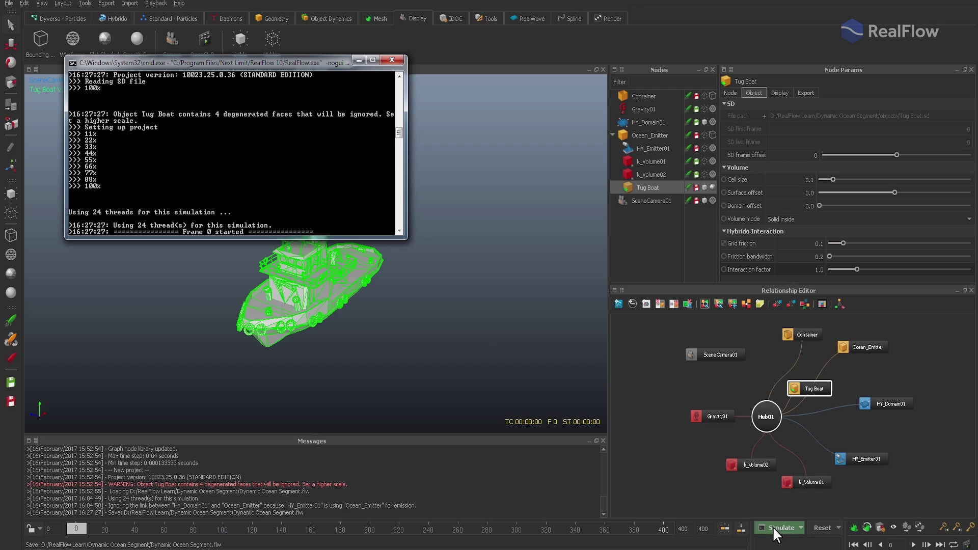